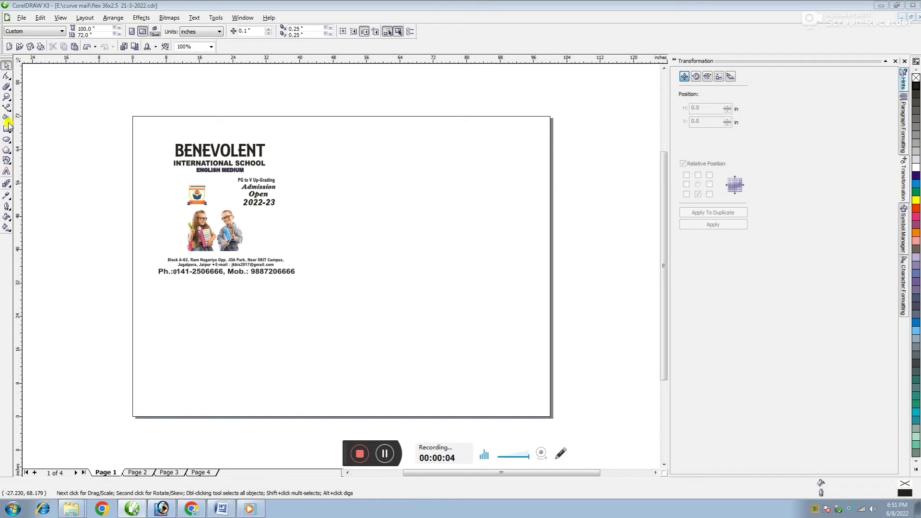
Step: Draw a rectangle about 51.8 by 33.4 inches beside the school's text and images, and shift it slightly left
click(7, 129)
drag(323, 135, 539, 275)
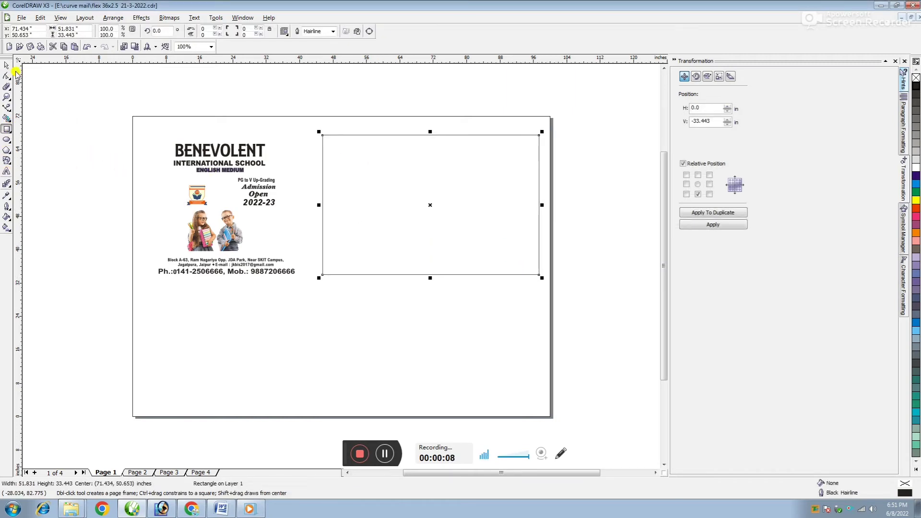
click(10, 66)
drag(427, 171, 419, 173)
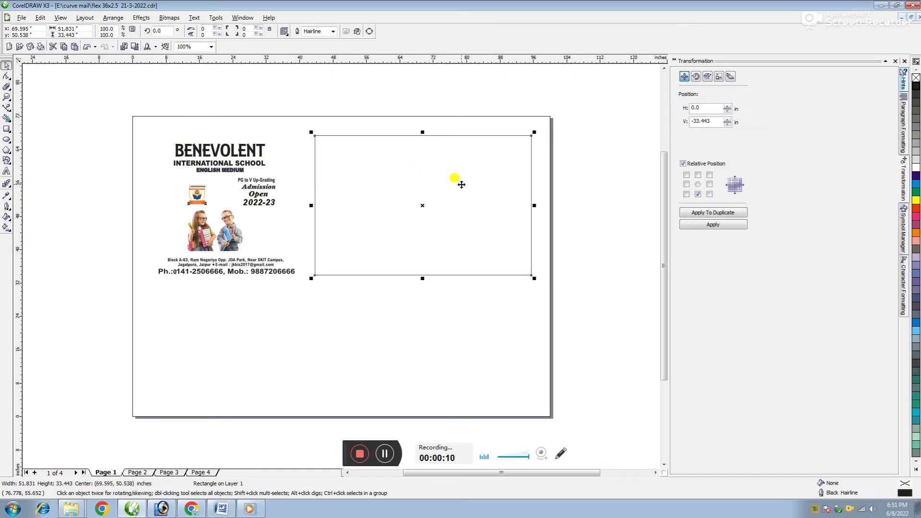
Step: Create a smaller concentric copy of the rectangle inside it, about 47.9 by 30.9 inches
click(499, 171)
click(531, 146)
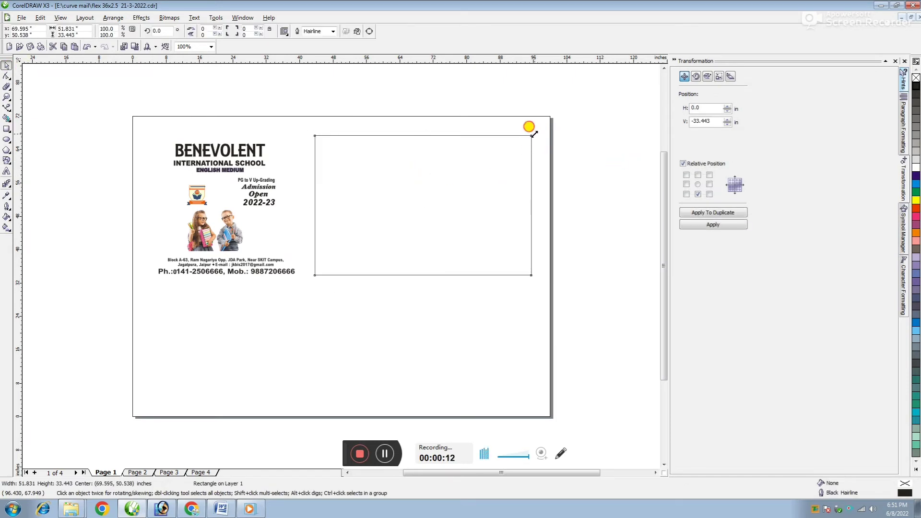
drag(533, 134, 526, 139)
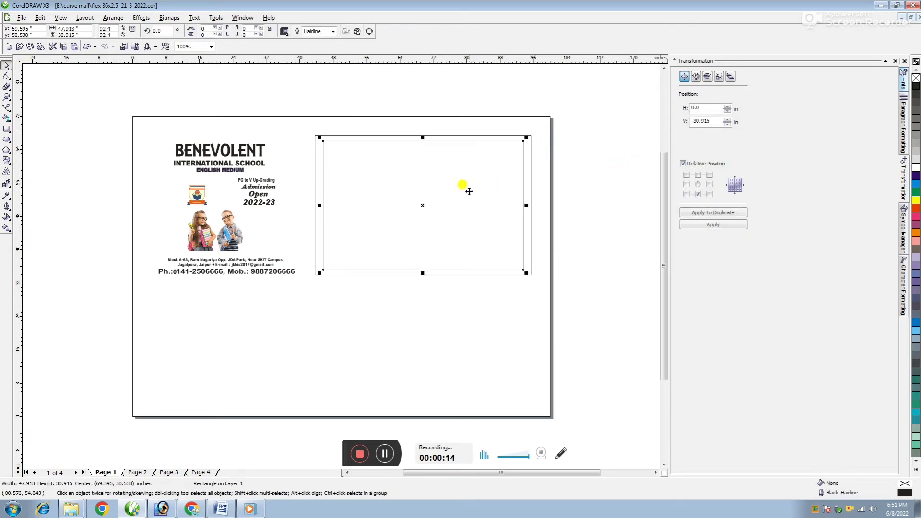
Step: Colour the outer rectangle's fill and outline dark blue
click(318, 155)
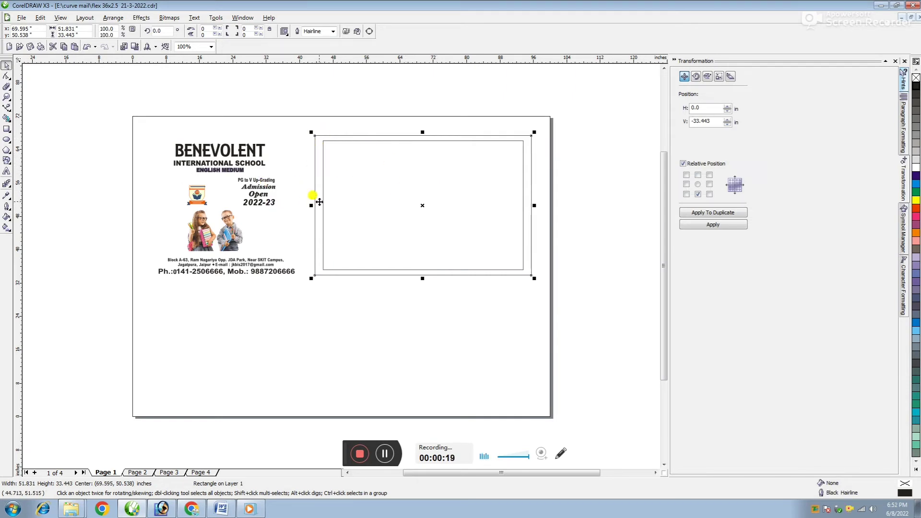
click(361, 191)
click(375, 124)
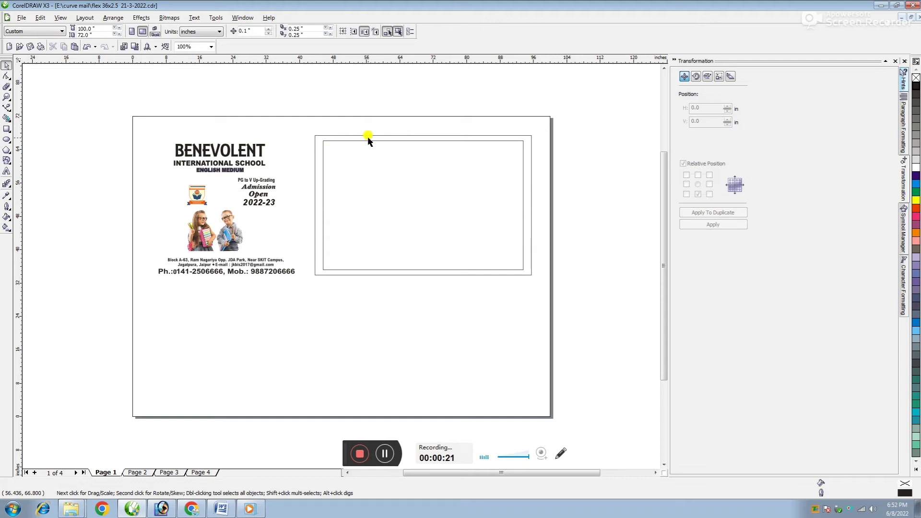
click(367, 136)
click(915, 176)
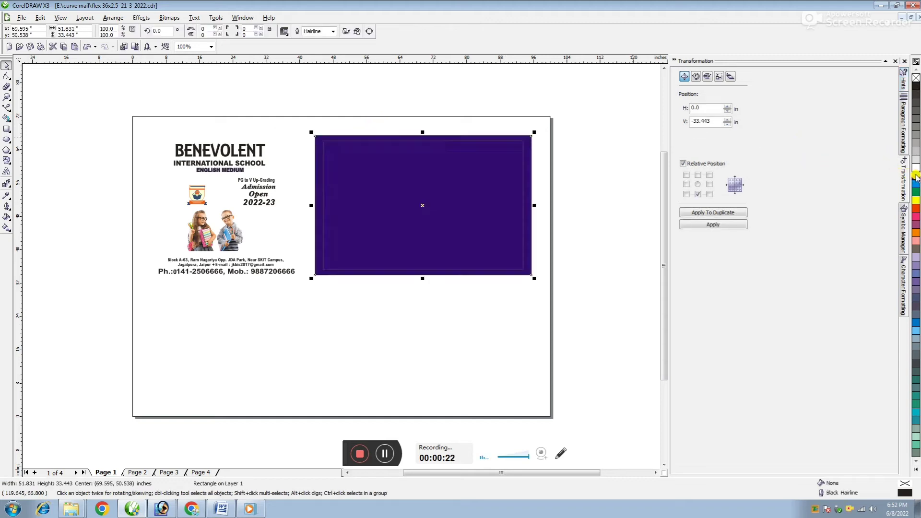
Step: Apply a radial fountain fill with a custom blend from dark blue to lighter blue to the outer rectangle
click(561, 161)
click(528, 136)
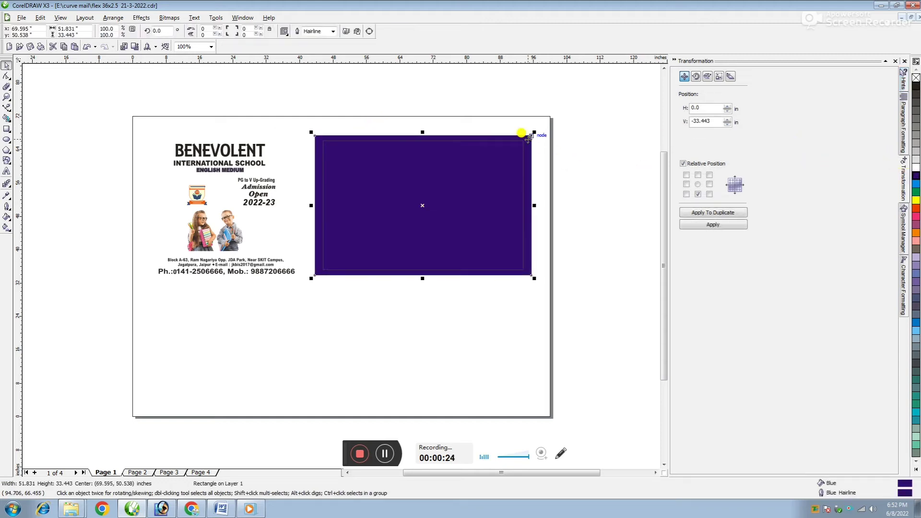
key(F11)
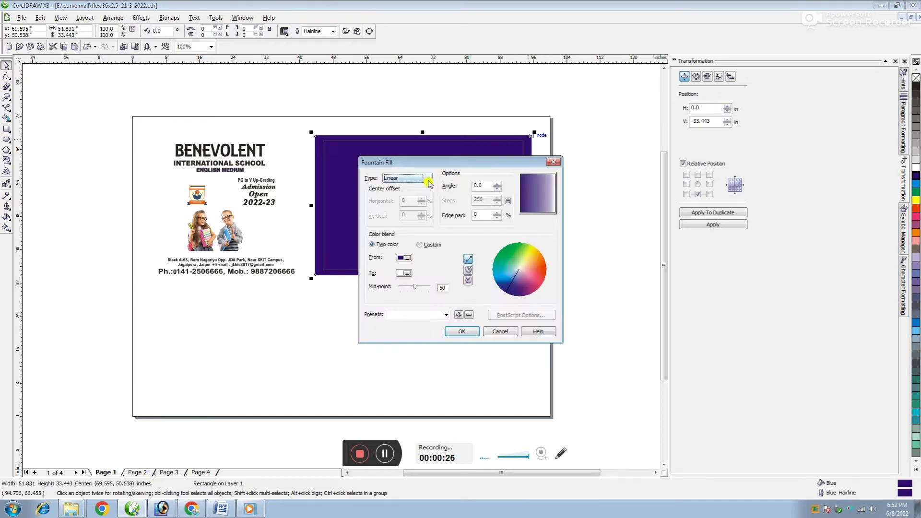
click(420, 245)
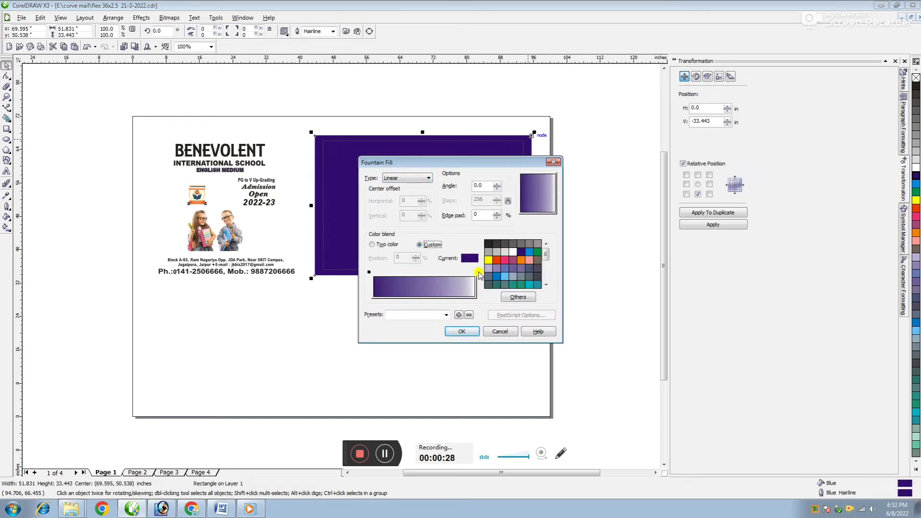
click(477, 272)
click(496, 277)
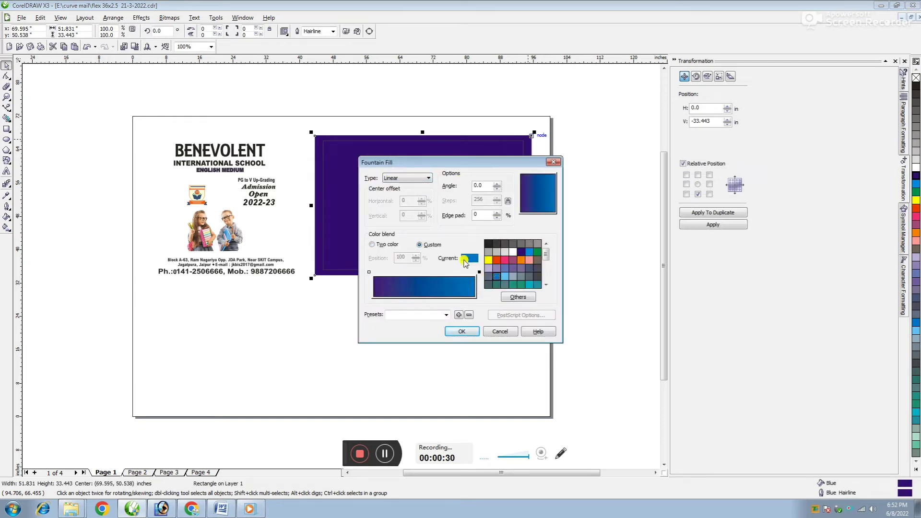
click(429, 179)
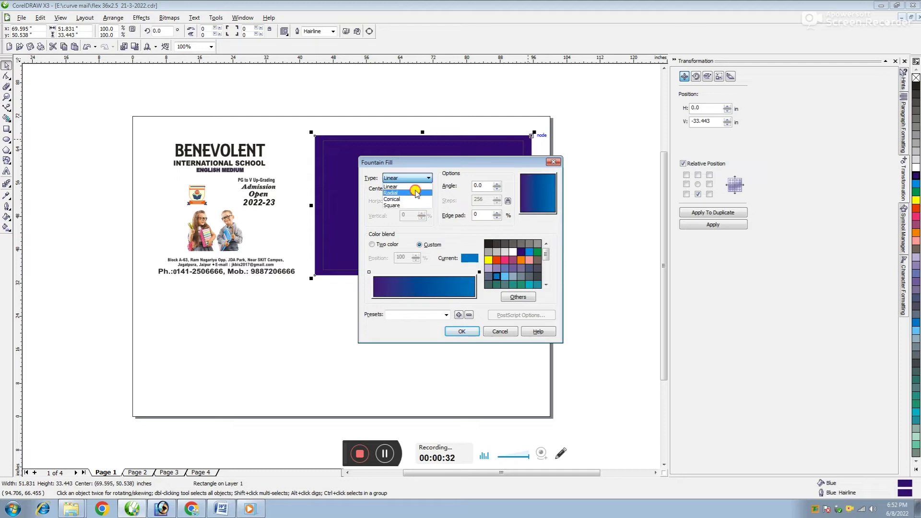
click(409, 191)
click(460, 331)
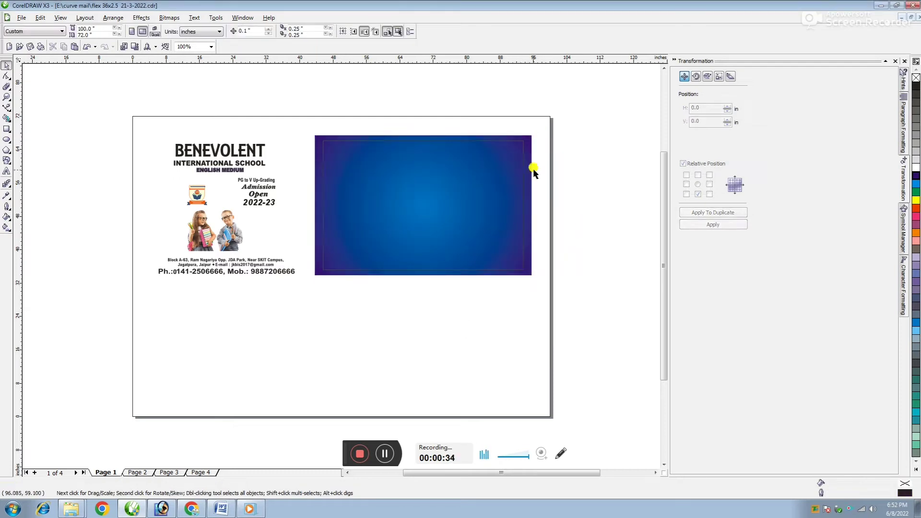
Step: Draw a rectangle along the banner's top edge and stretch it across the full width, about 51.8 by 10.2 inches
click(7, 129)
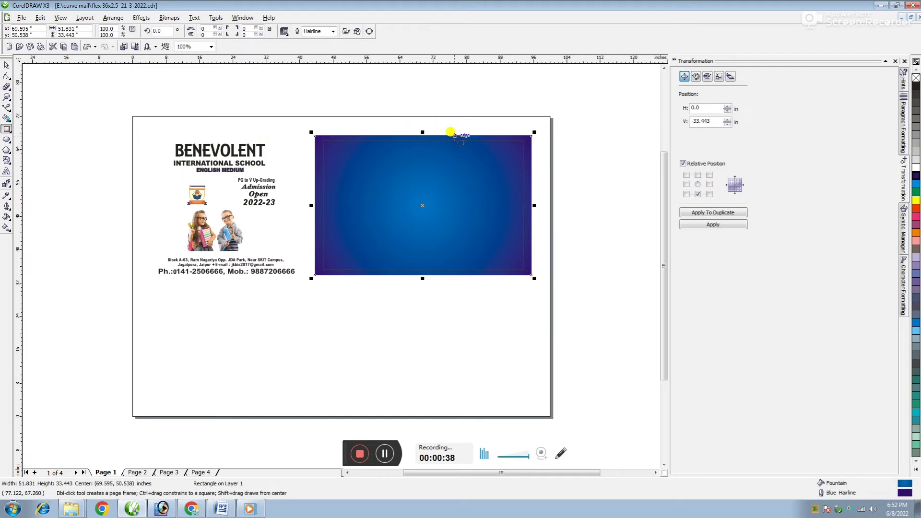
drag(451, 132, 534, 164)
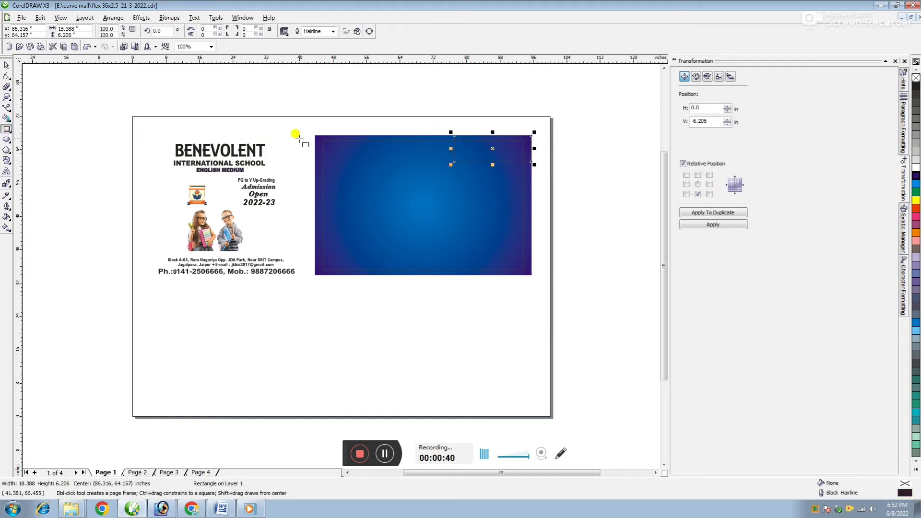
click(7, 67)
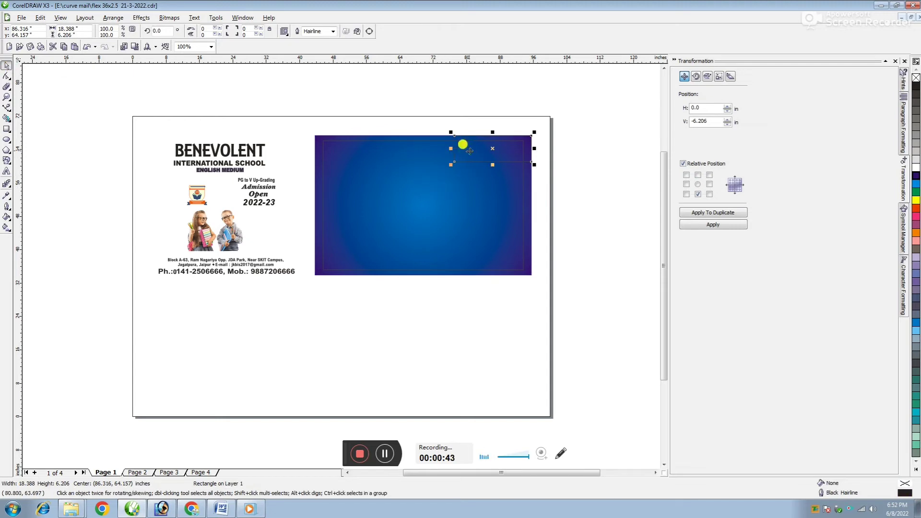
drag(450, 148, 306, 174)
scroll(447, 156, up, 1)
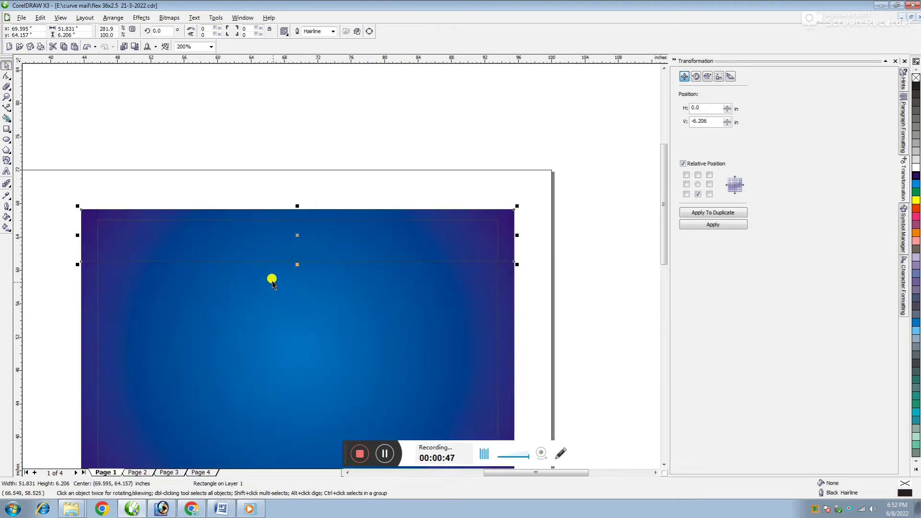
drag(297, 264, 297, 298)
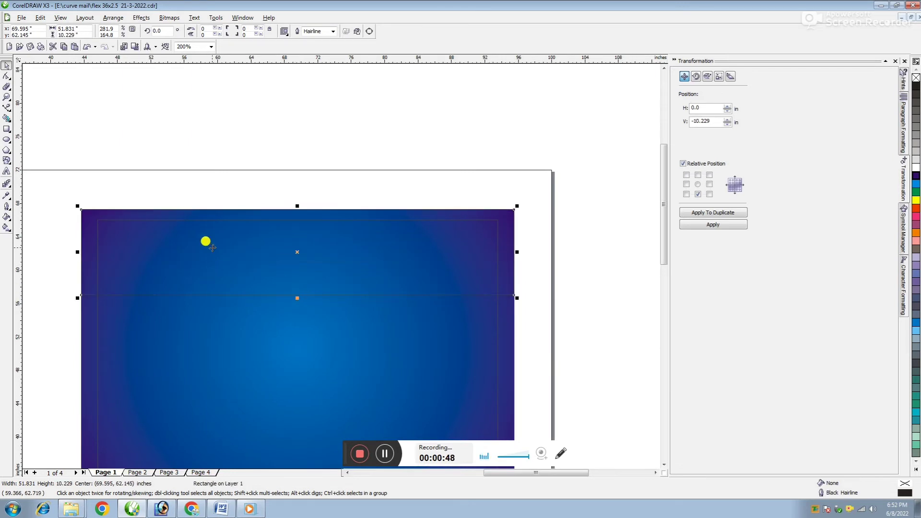
Step: Convert the top band to curves and raise its lower-left node by about 4 inches
right_click(213, 244)
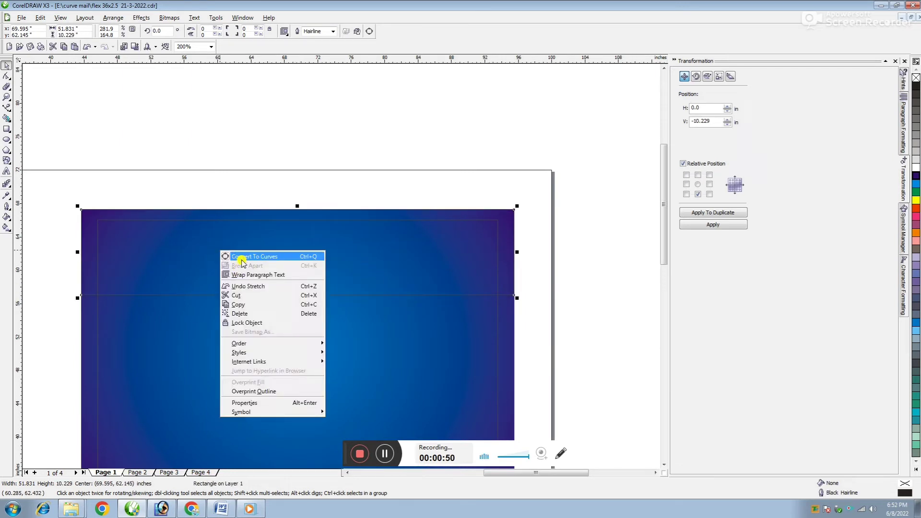
click(243, 260)
click(6, 76)
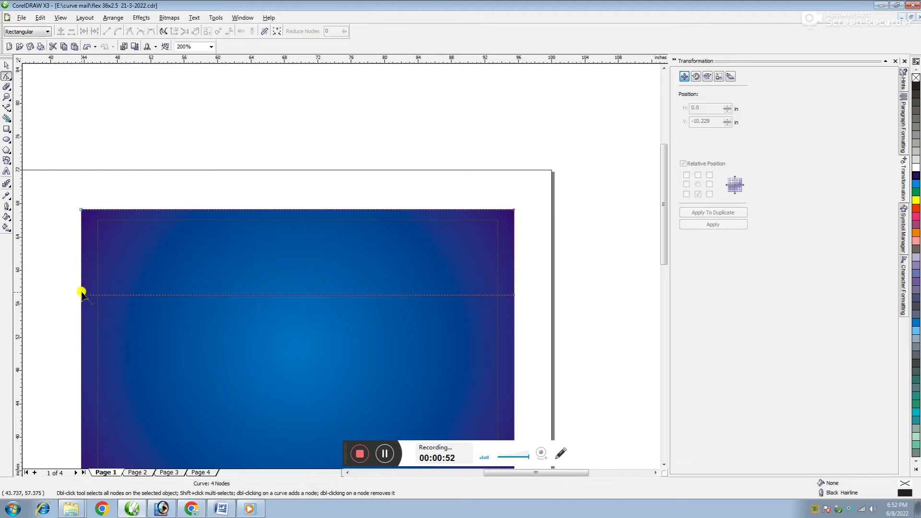
drag(82, 295, 82, 262)
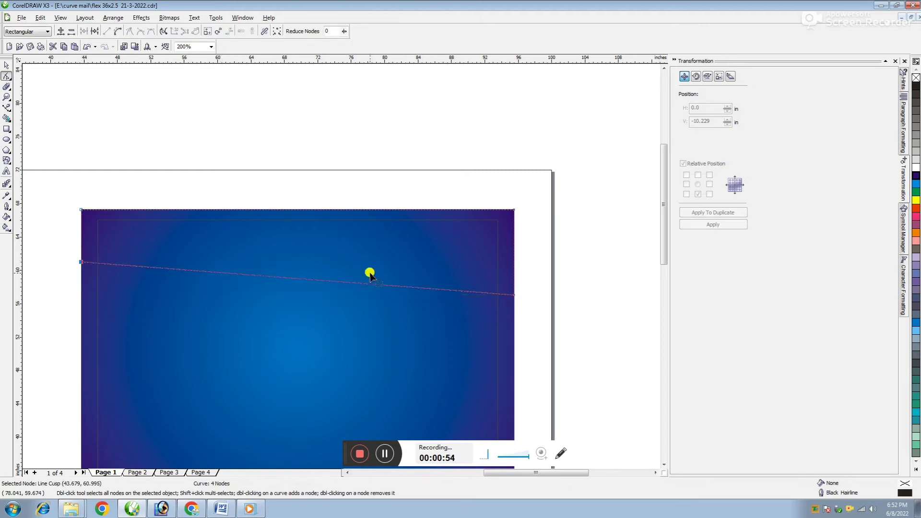
Step: Convert the band's lower edge to a curve and bend it into an S-shaped wave, arching up on the left and dipping on the right
click(349, 283)
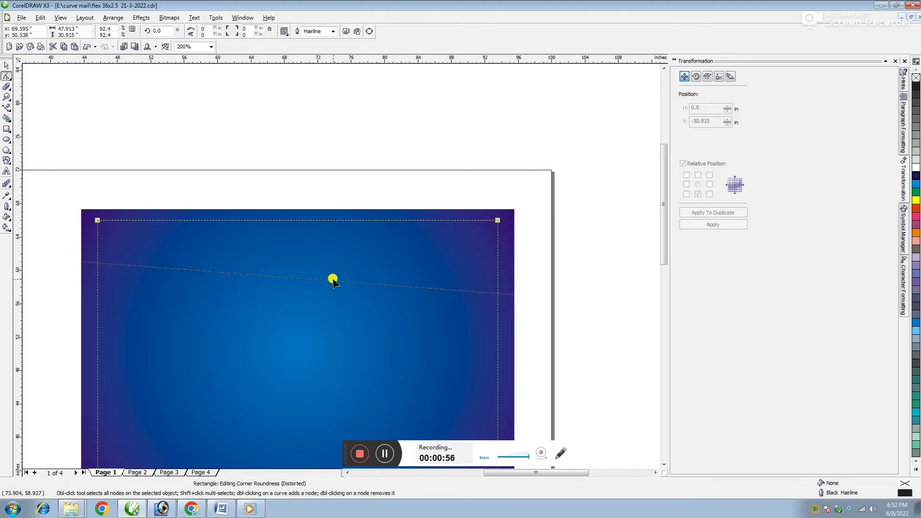
click(344, 283)
click(452, 286)
click(506, 296)
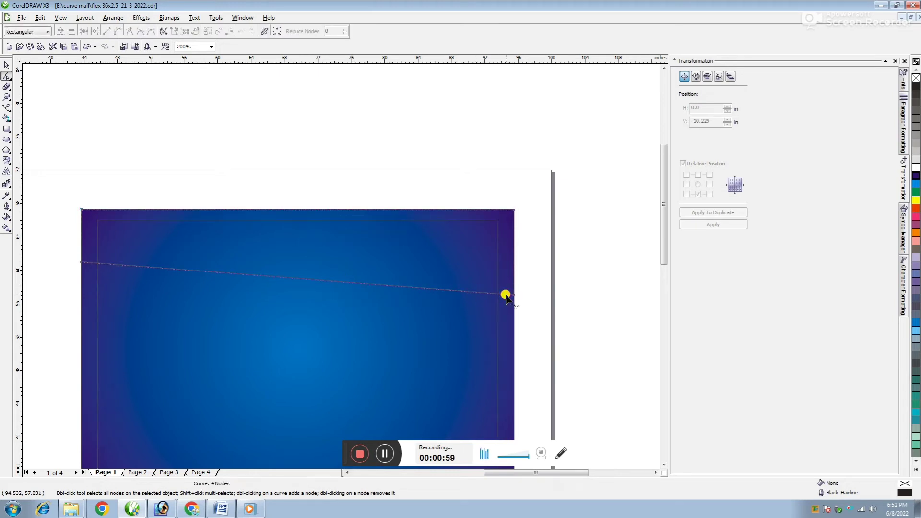
click(275, 277)
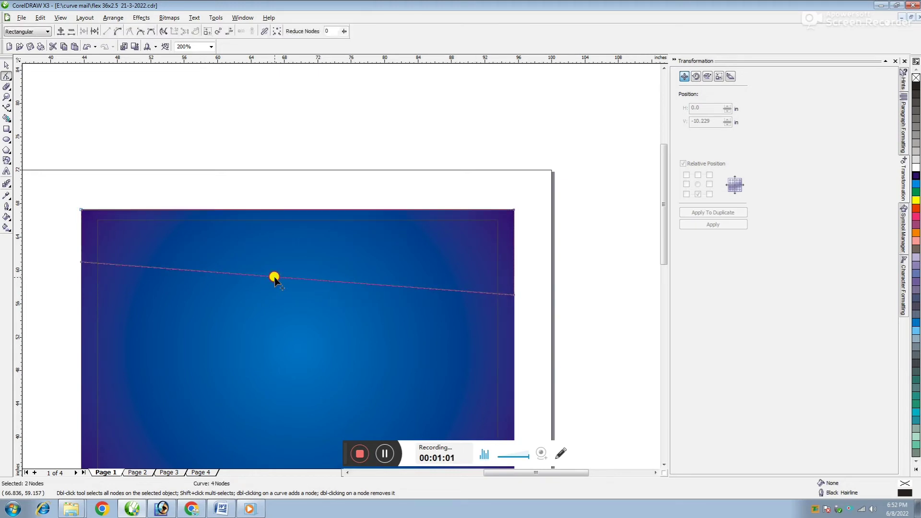
click(117, 33)
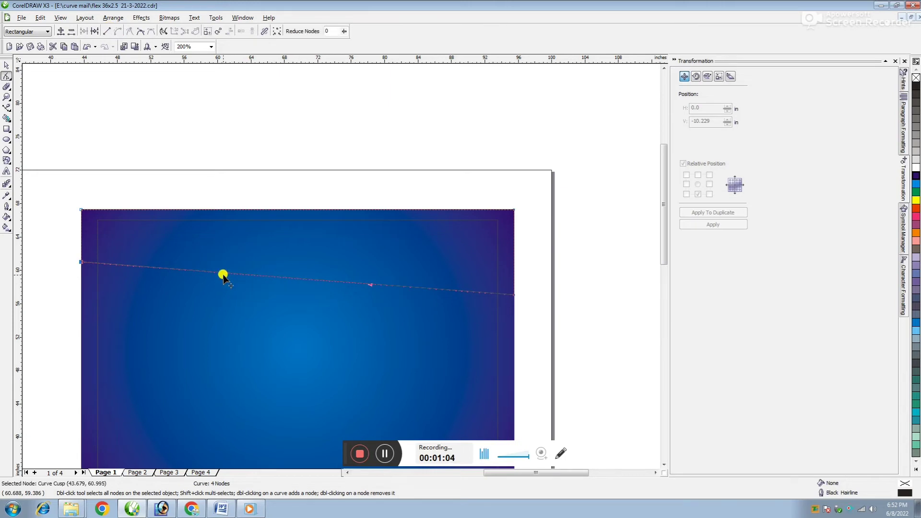
drag(223, 278, 236, 212)
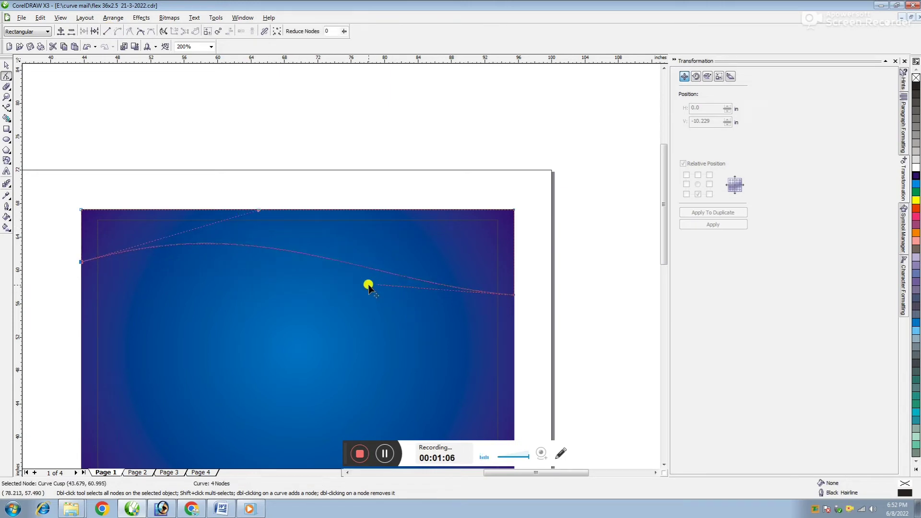
drag(371, 286, 343, 383)
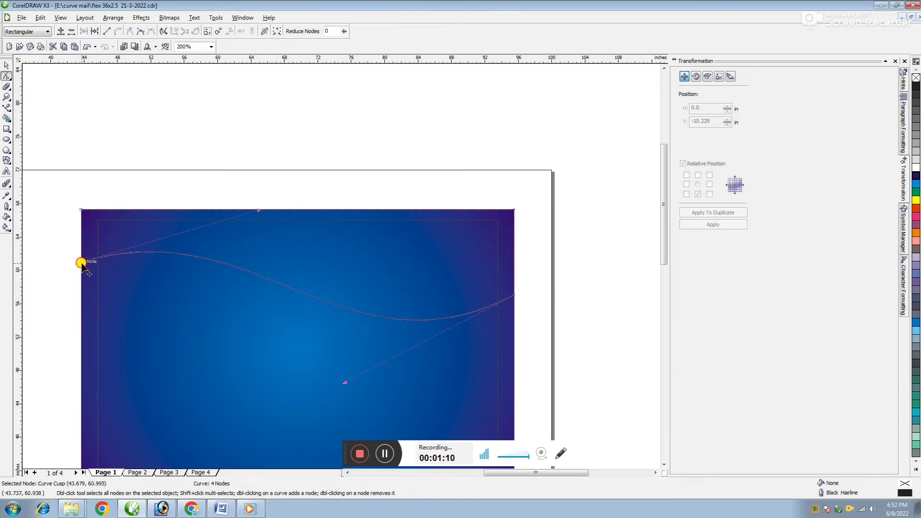
Step: Refine the wave by lowering its left end node, raising its right end node and adjusting the curve handles
drag(83, 263, 81, 279)
drag(259, 229, 265, 210)
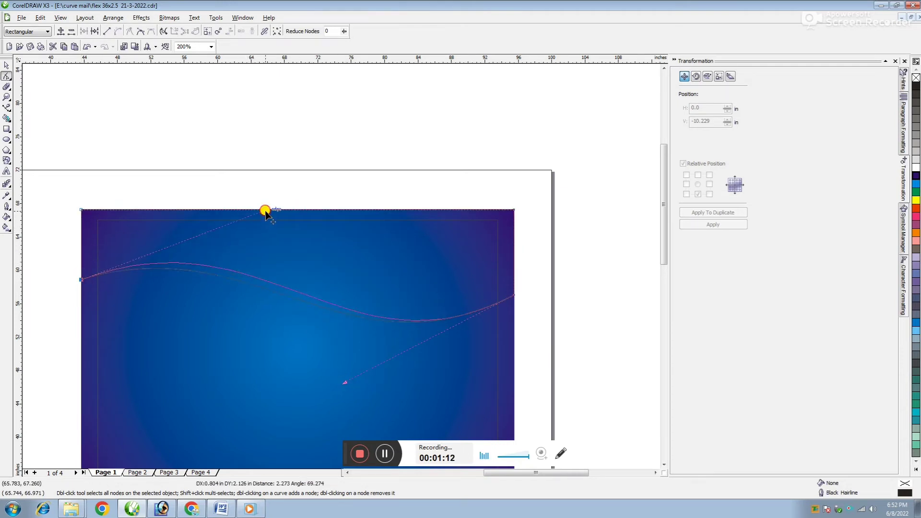
drag(514, 295, 514, 281)
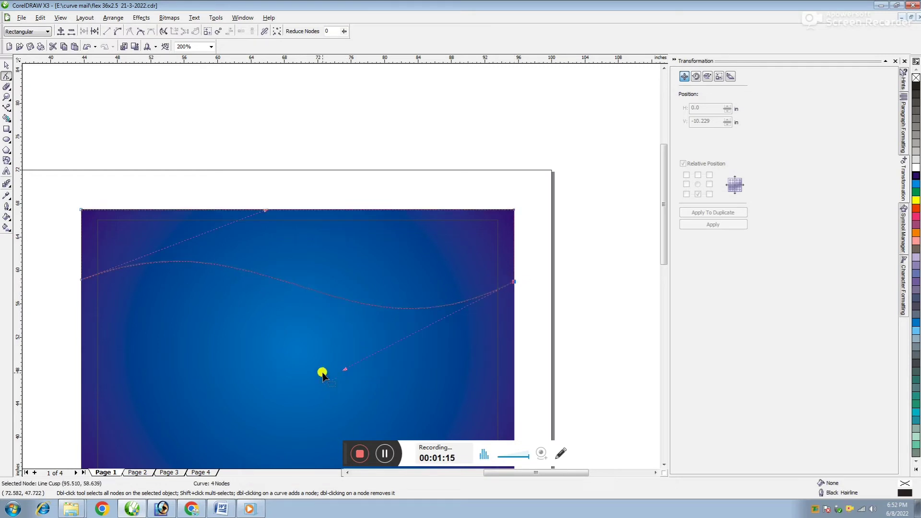
drag(344, 371, 295, 375)
drag(514, 283, 514, 278)
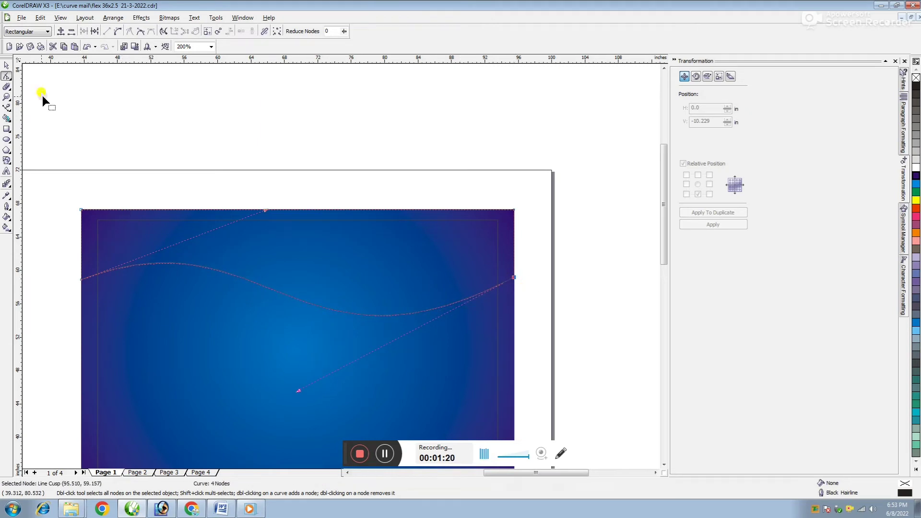
Step: Make a shorter copy of the wave shape, about 10.3 inches high, and align its left node with the original's, raising the curve handle
click(5, 66)
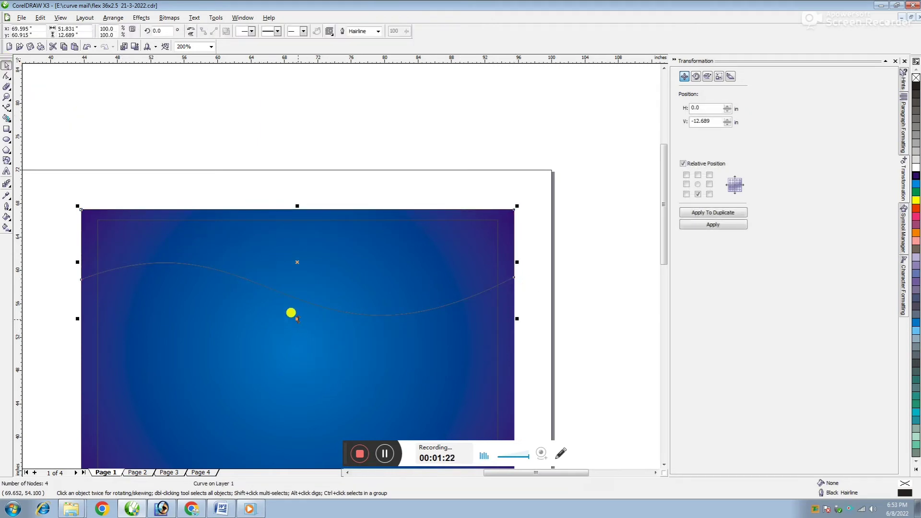
drag(297, 319, 297, 298)
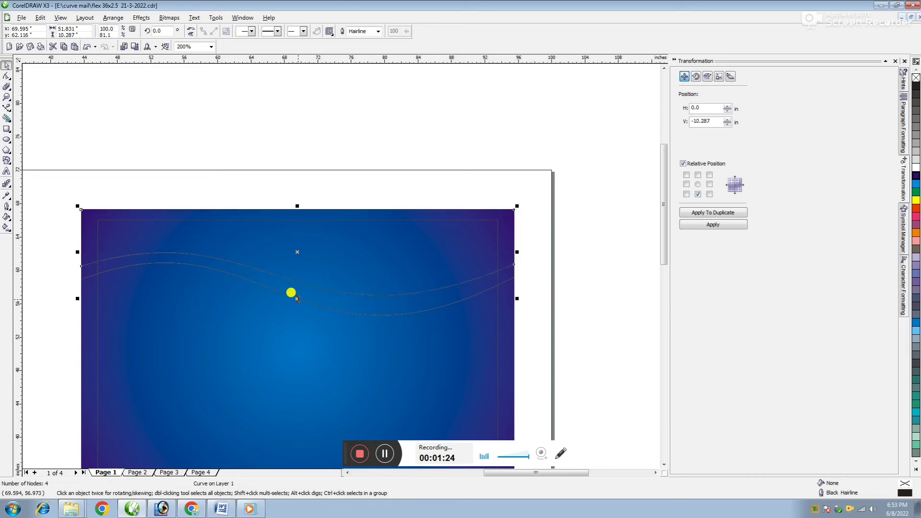
click(7, 76)
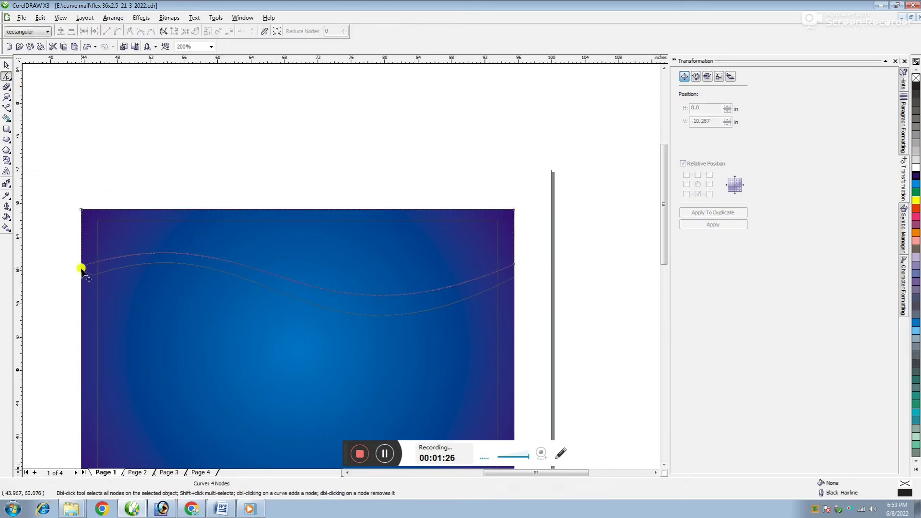
drag(79, 266, 80, 278)
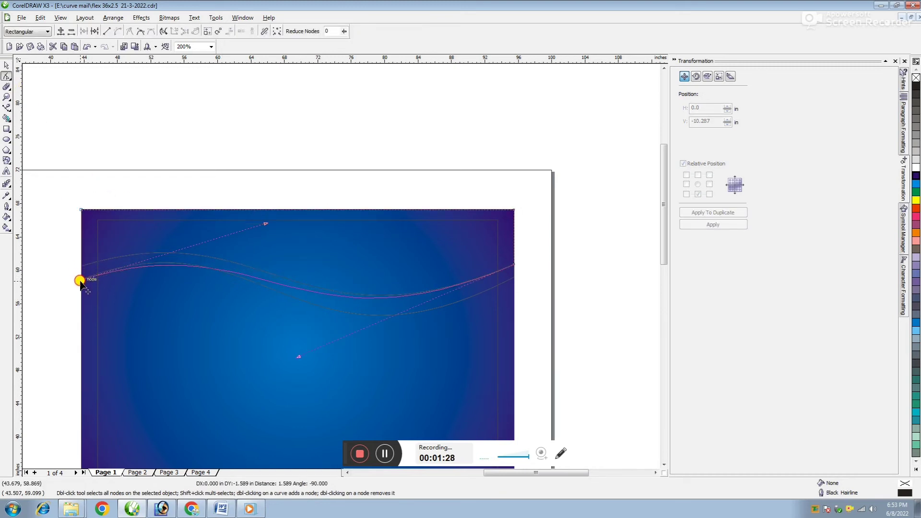
drag(265, 225, 256, 196)
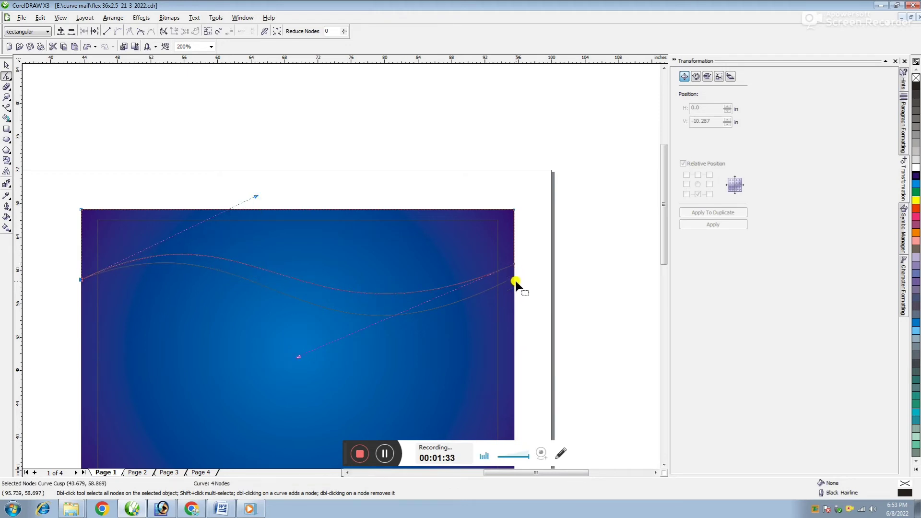
Step: Lower the original wave's right end node by about 1.8 inches and the copy's slightly, deepening the copy's dip to about 11.3 inches high
drag(515, 267, 514, 292)
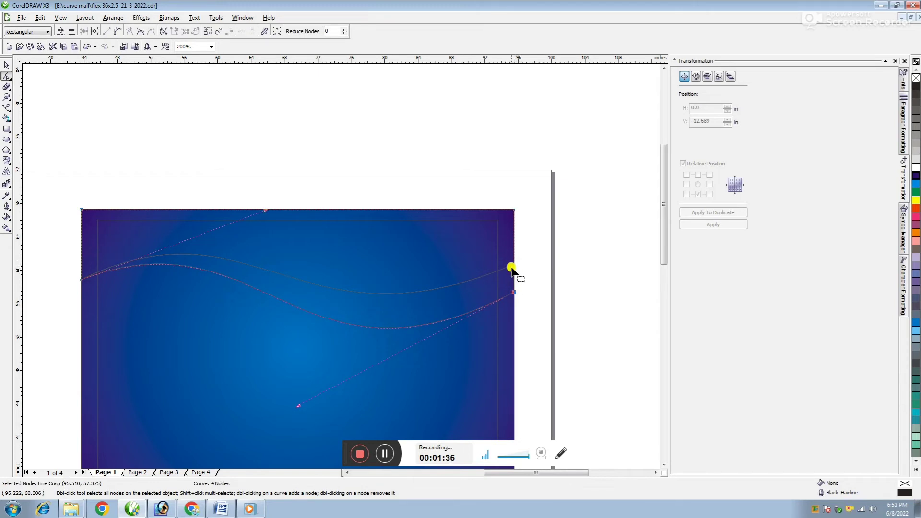
click(513, 269)
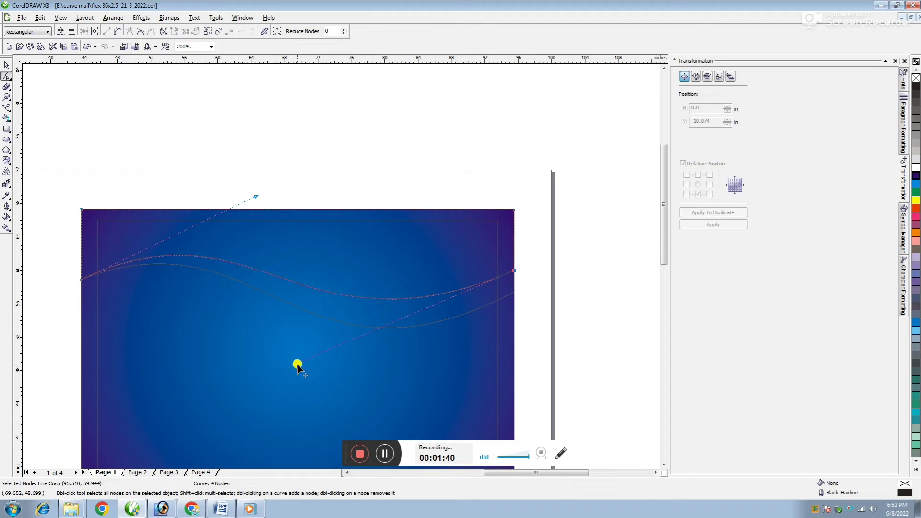
click(7, 66)
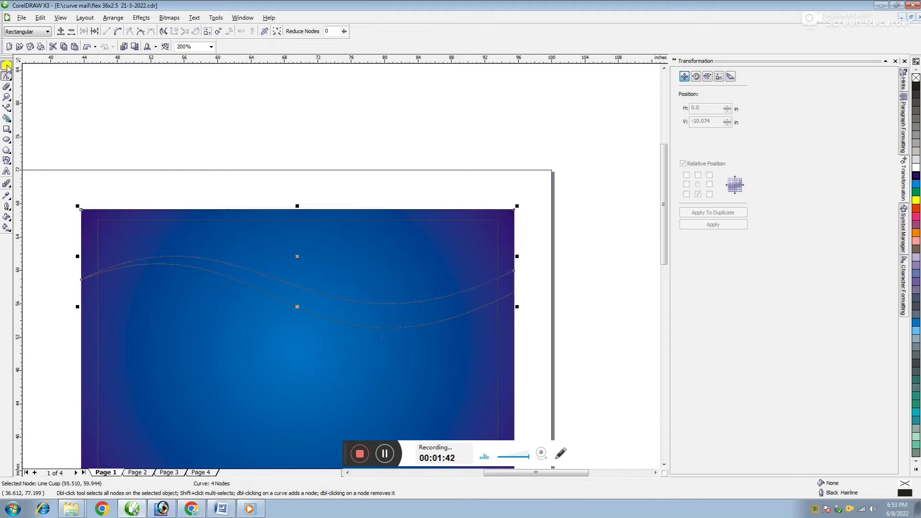
Step: Create a separate filled shape from the strip between the two wave curves using Smart Fill
click(7, 118)
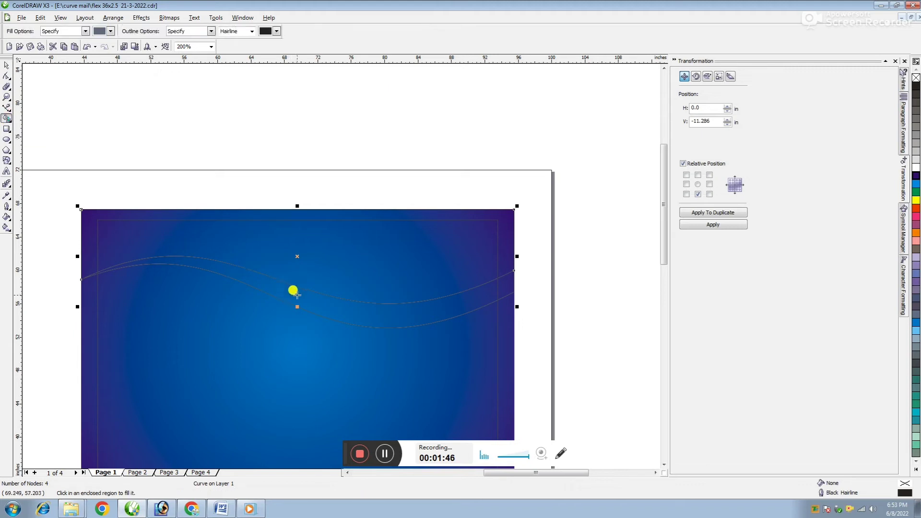
click(326, 304)
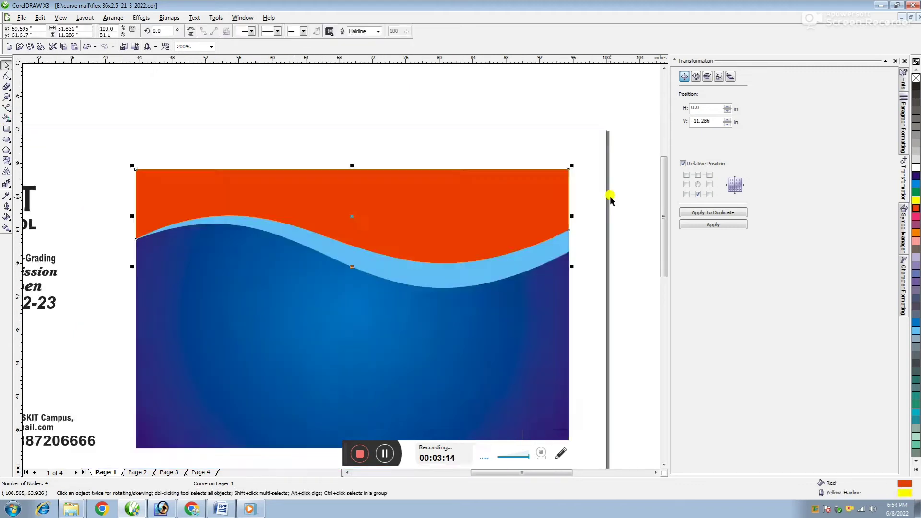
Step: Apply a custom radial fountain fill to the red top wave, from red at the edges to yellow at the centre
key(F11)
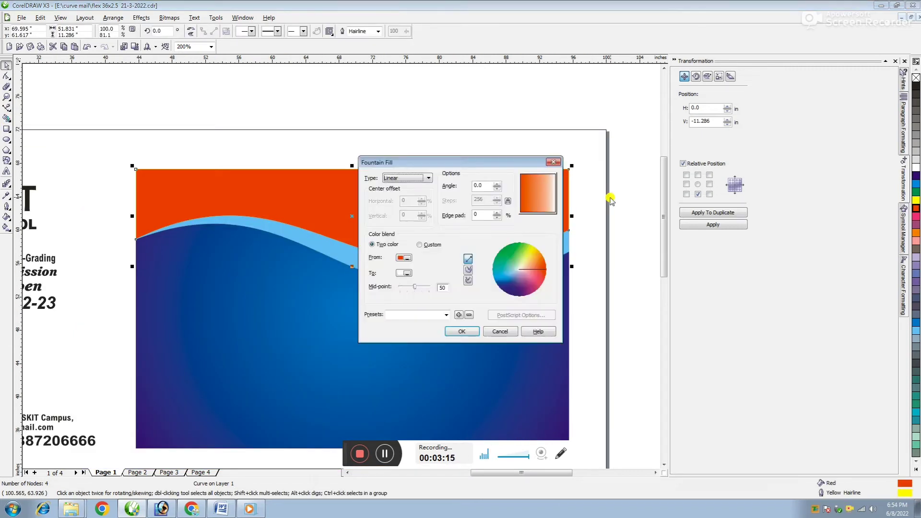
click(419, 245)
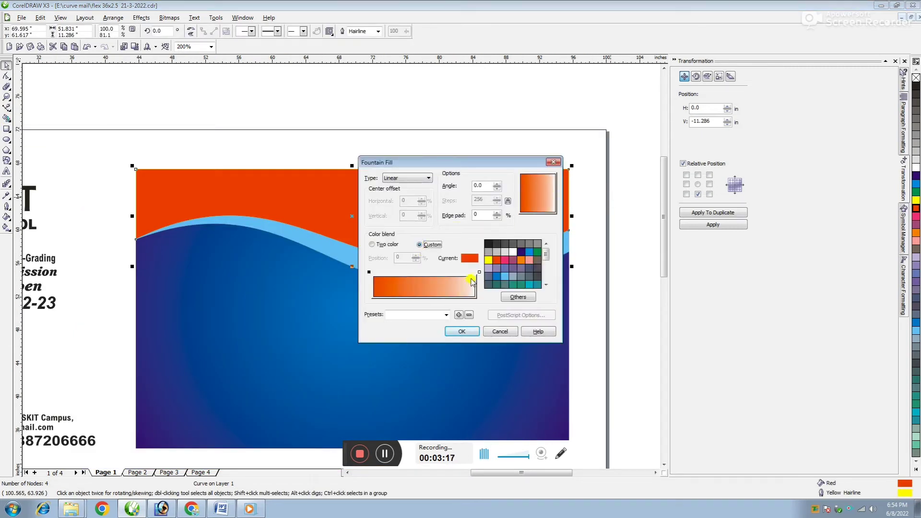
click(479, 272)
click(488, 260)
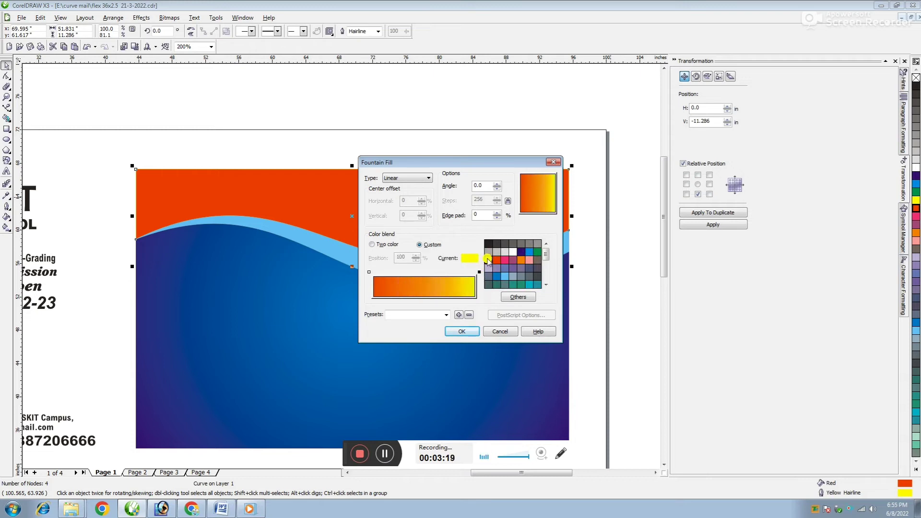
click(431, 180)
click(409, 191)
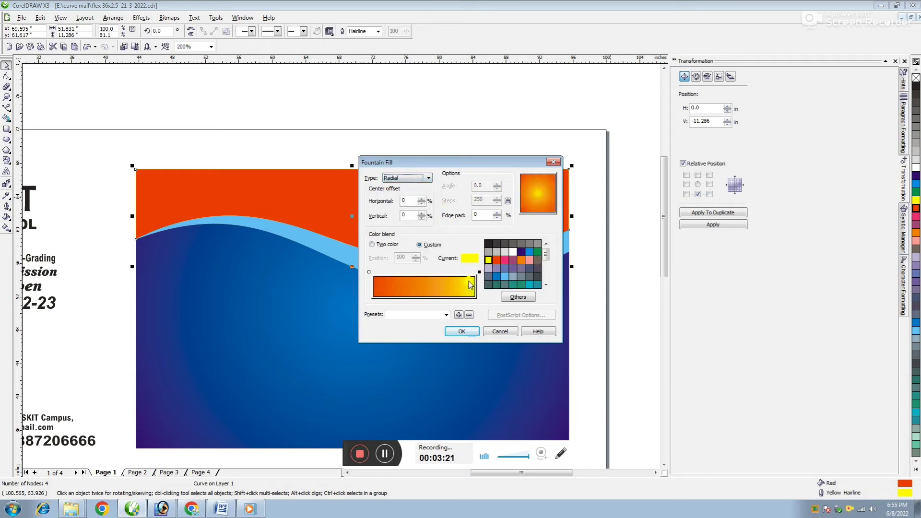
click(471, 329)
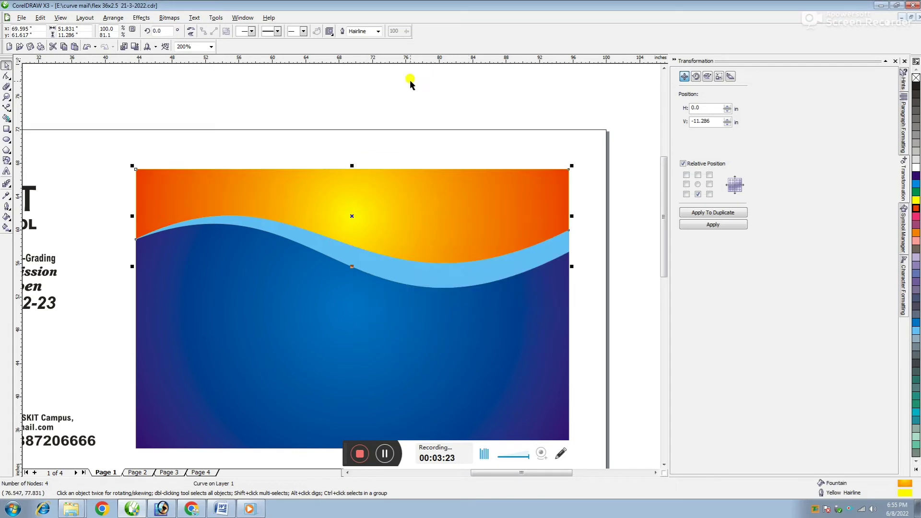
Step: Recolour the light blue strip under the orange header to cyan
click(450, 129)
click(461, 273)
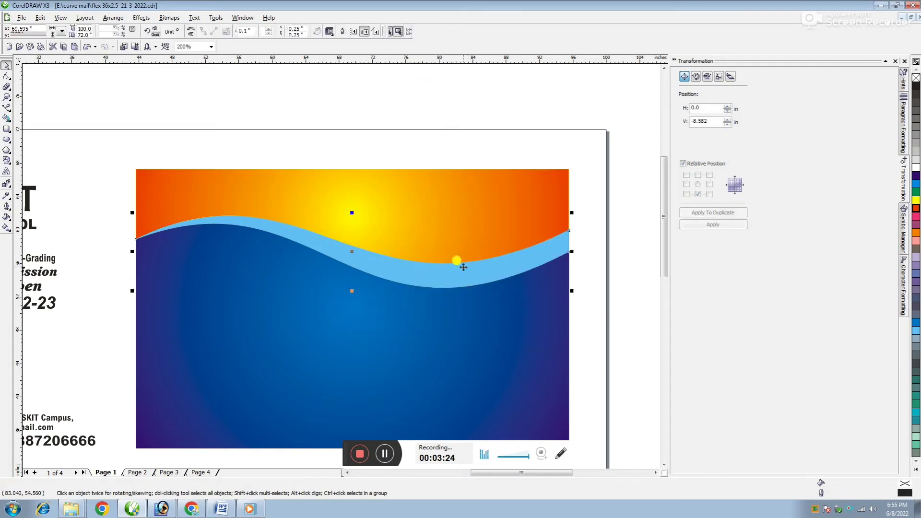
click(915, 186)
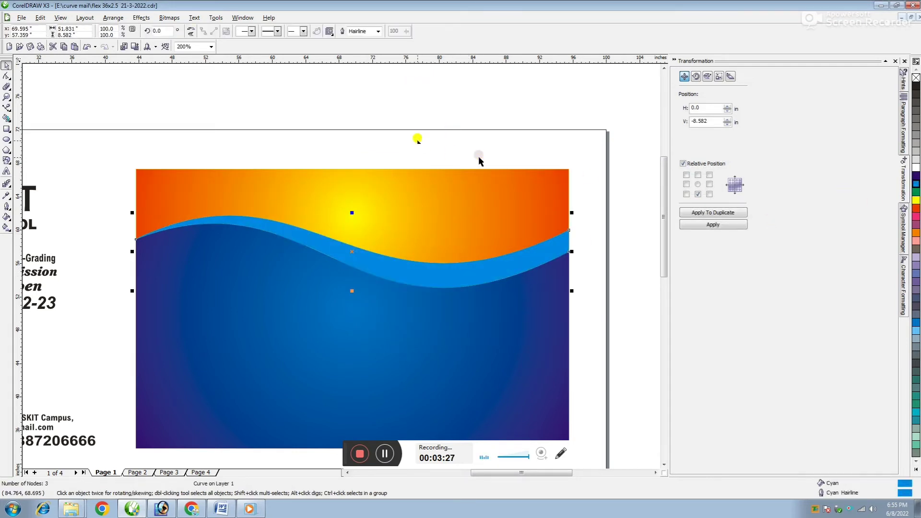
Step: Add a drop shadow to the cyan wave strip, running from its left end to its right end
click(389, 272)
scroll(335, 259, down, 1)
scroll(341, 263, up, 1)
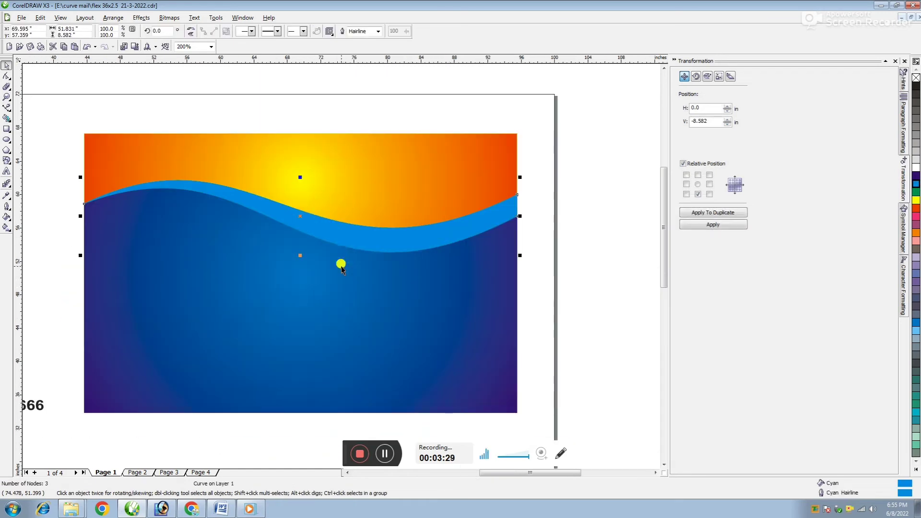
click(9, 165)
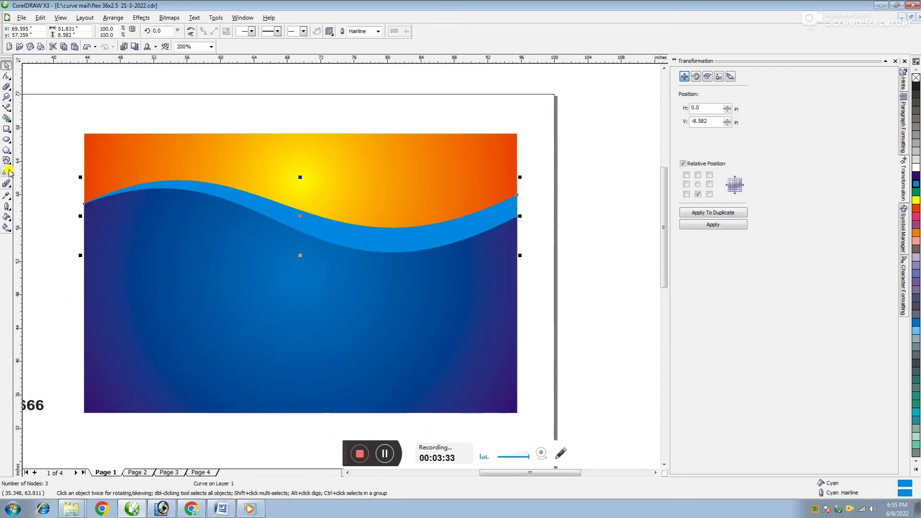
click(7, 183)
click(57, 188)
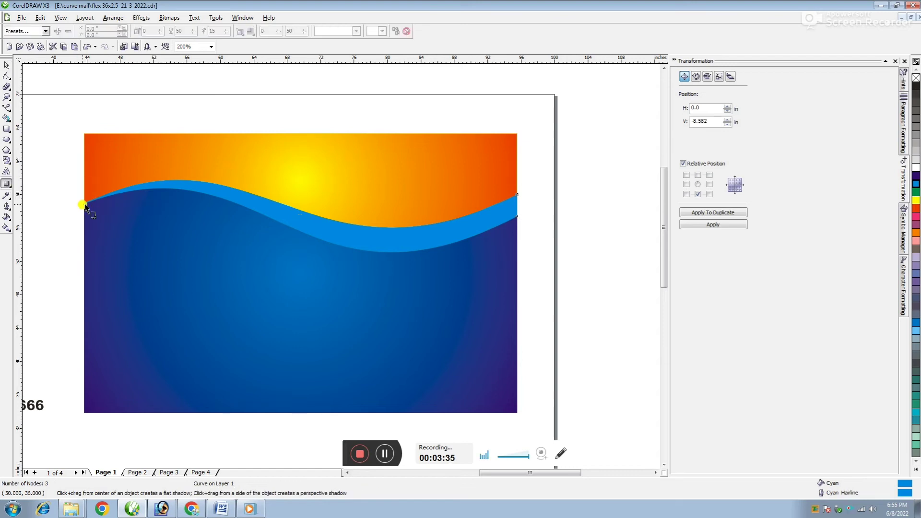
drag(84, 207, 517, 215)
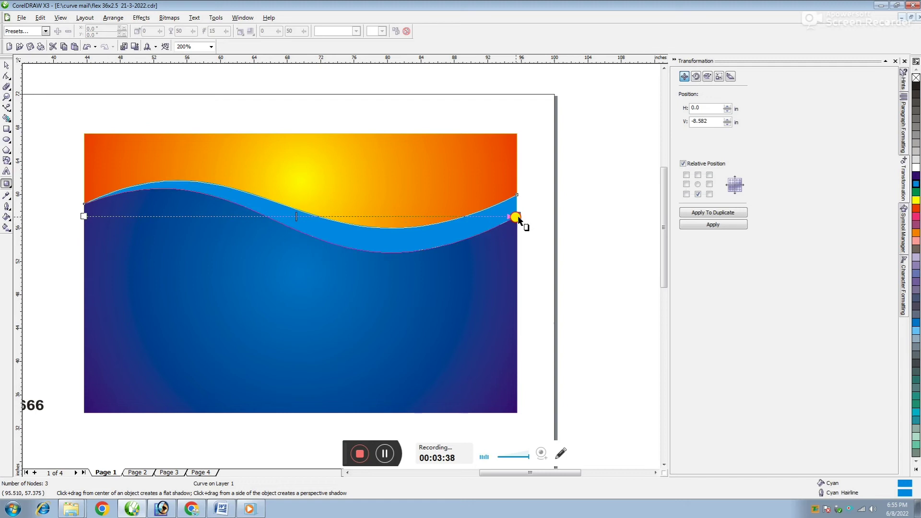
click(7, 66)
click(39, 142)
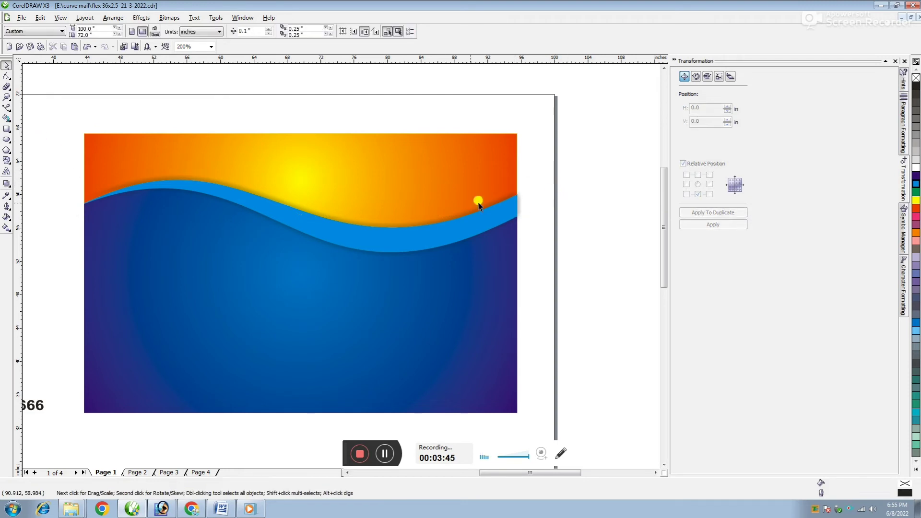
Step: Place a copy of the three-line school name heading on the right half of the orange header
scroll(290, 294, down, 2)
scroll(291, 294, up, 1)
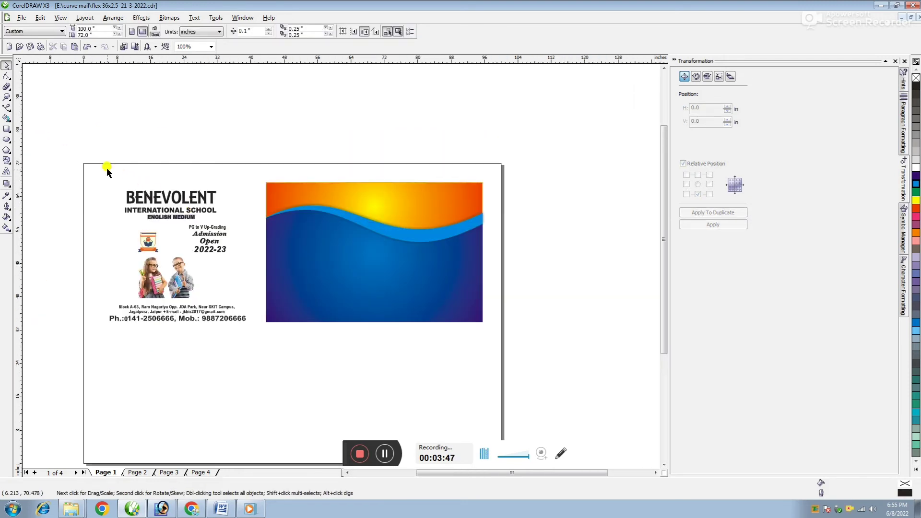
drag(86, 166, 223, 226)
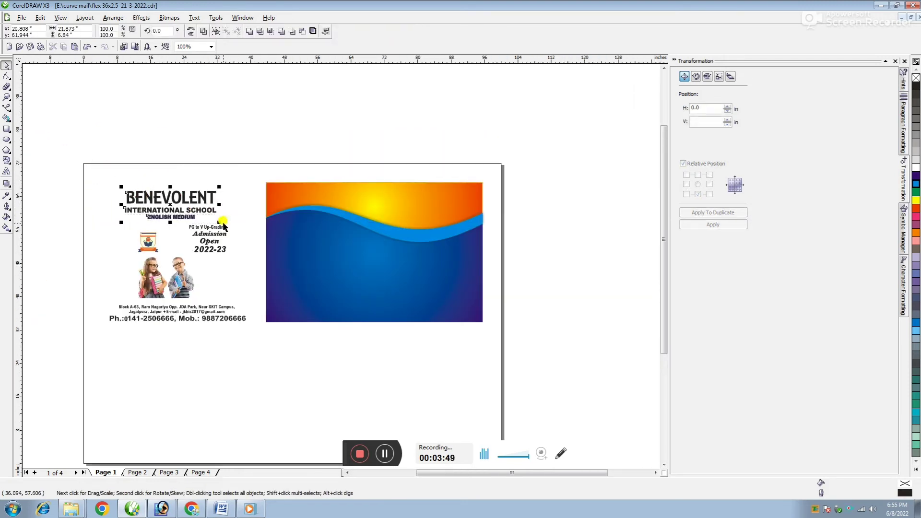
drag(189, 195, 433, 200)
scroll(433, 200, up, 1)
scroll(326, 283, down, 1)
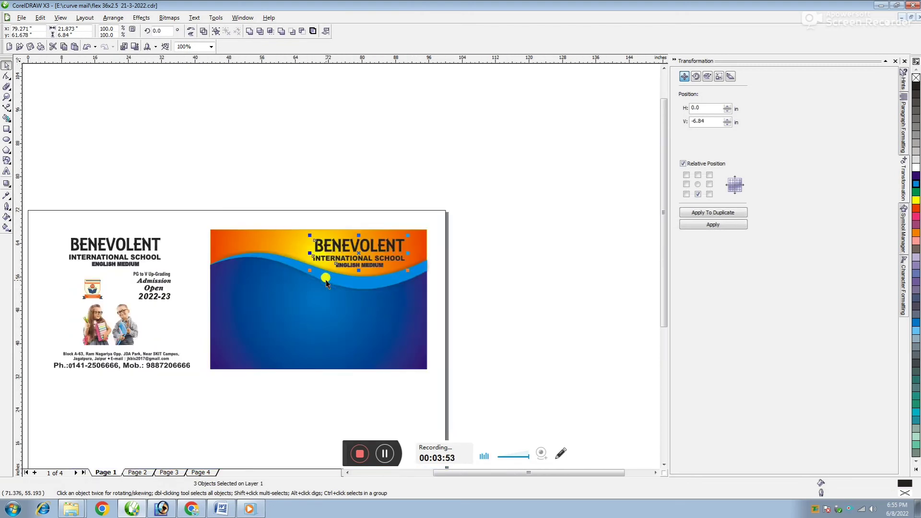
scroll(325, 283, up, 1)
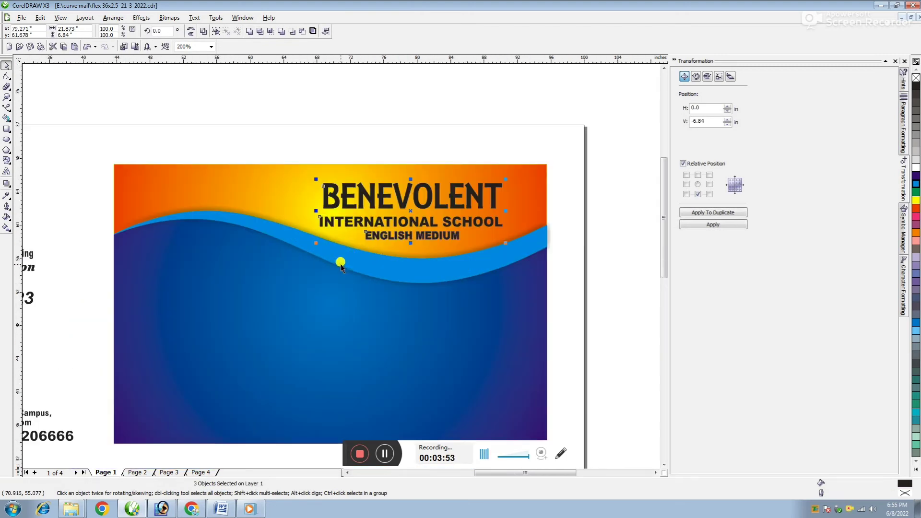
Step: Colour the copied heading text dark blue and shift it slightly right and up within the header
click(917, 204)
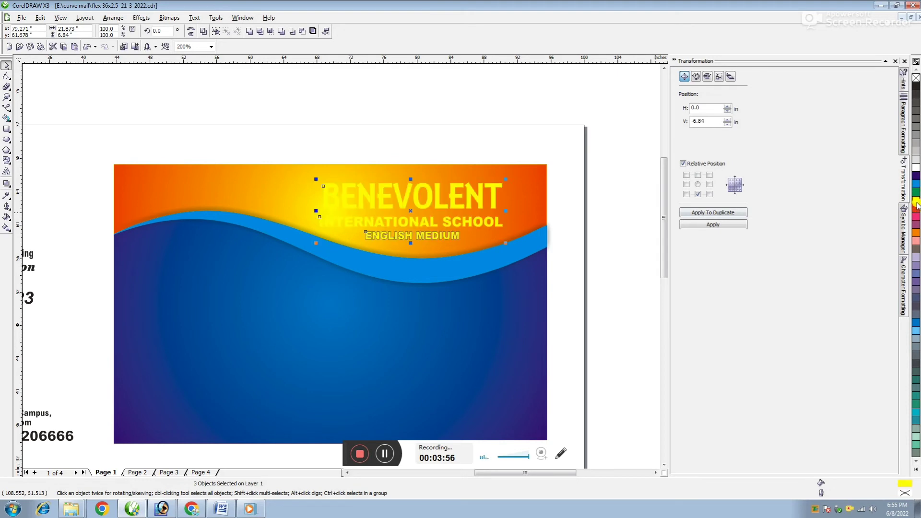
click(916, 176)
drag(450, 199, 462, 196)
Step: Widen and heighten the BENEVOLENT line to about 30.1 by 4.0 inches across the header's right part
drag(630, 140, 288, 214)
drag(330, 193, 282, 193)
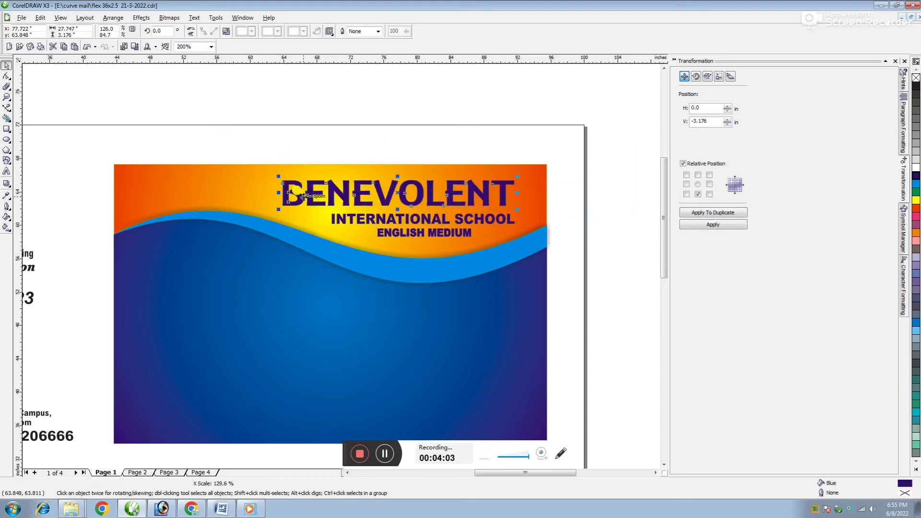
drag(516, 175, 534, 168)
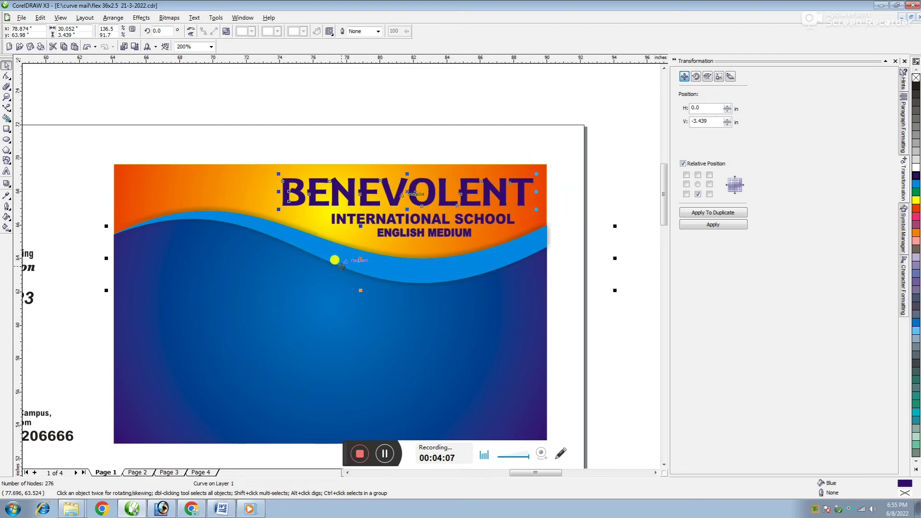
scroll(374, 229, up, 1)
drag(361, 225, 360, 216)
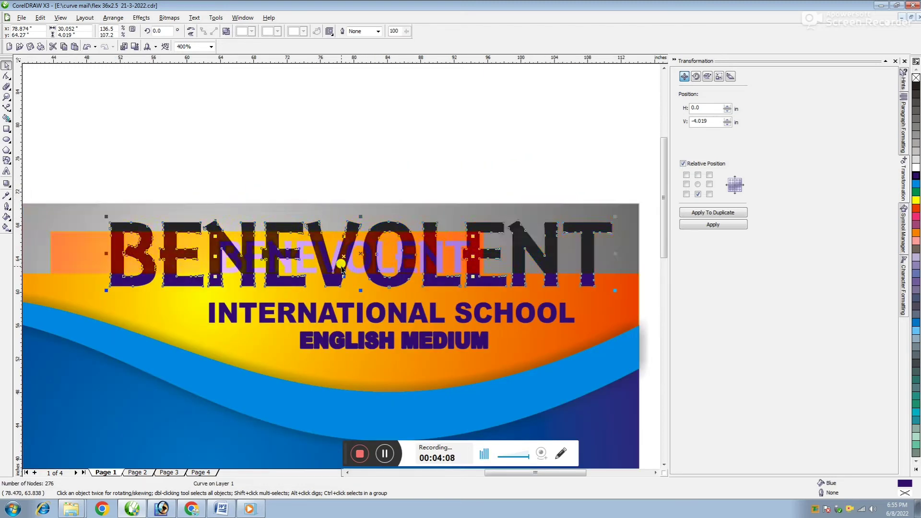
Step: Apply a custom linear fountain fill from dark blue to medium blue to the BENEVOLENT line
scroll(331, 264, down, 1)
scroll(342, 269, up, 1)
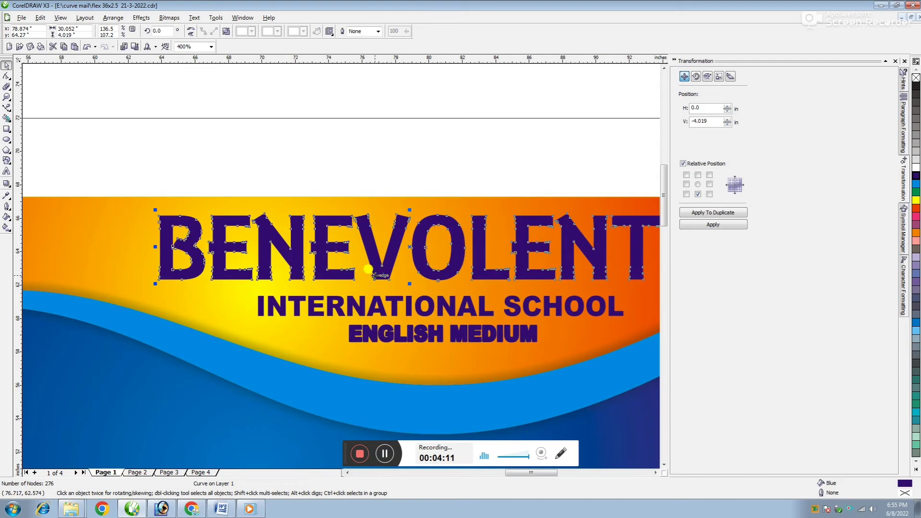
key(F12)
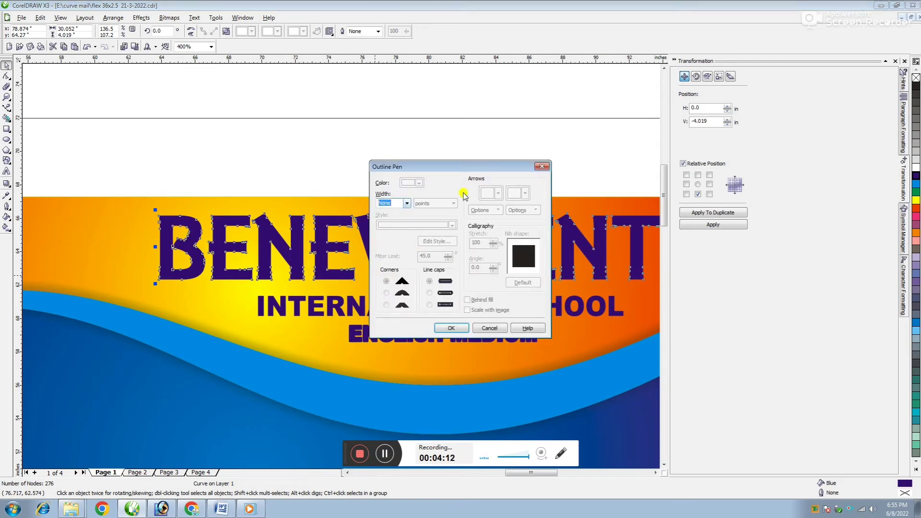
click(541, 167)
key(F11)
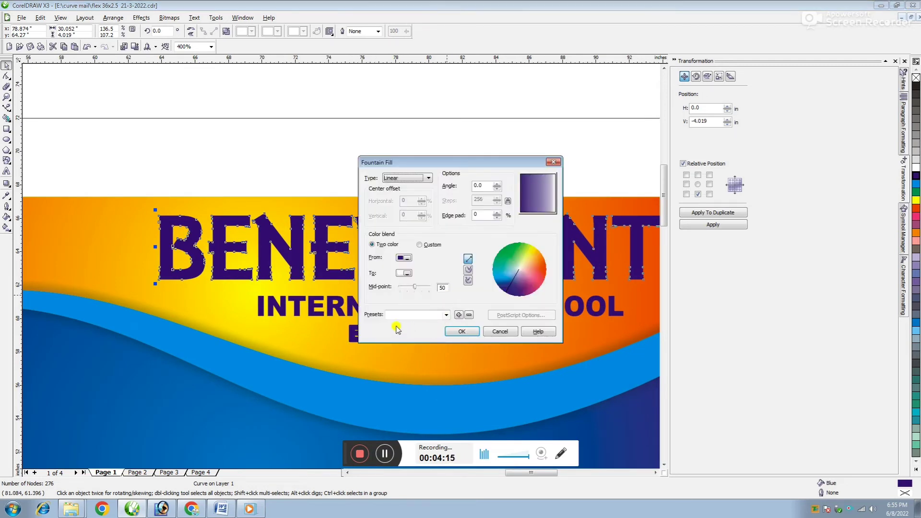
click(420, 245)
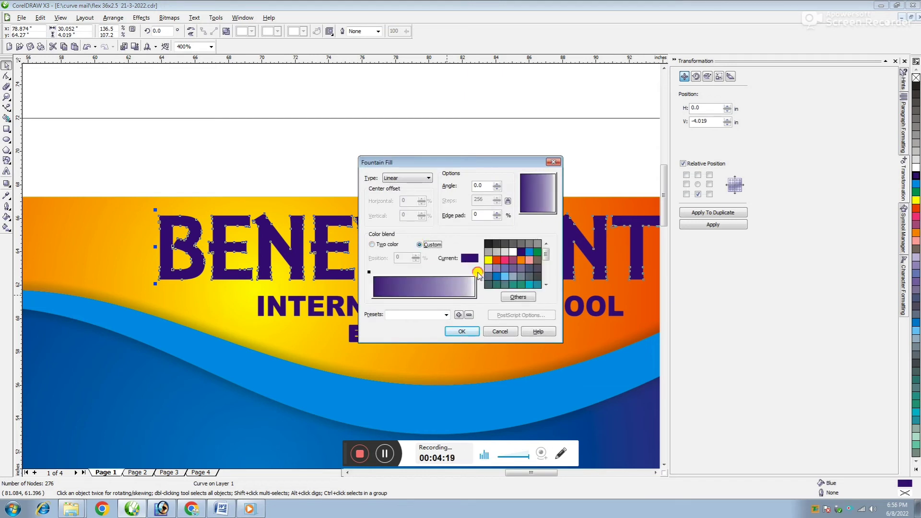
click(478, 272)
click(496, 277)
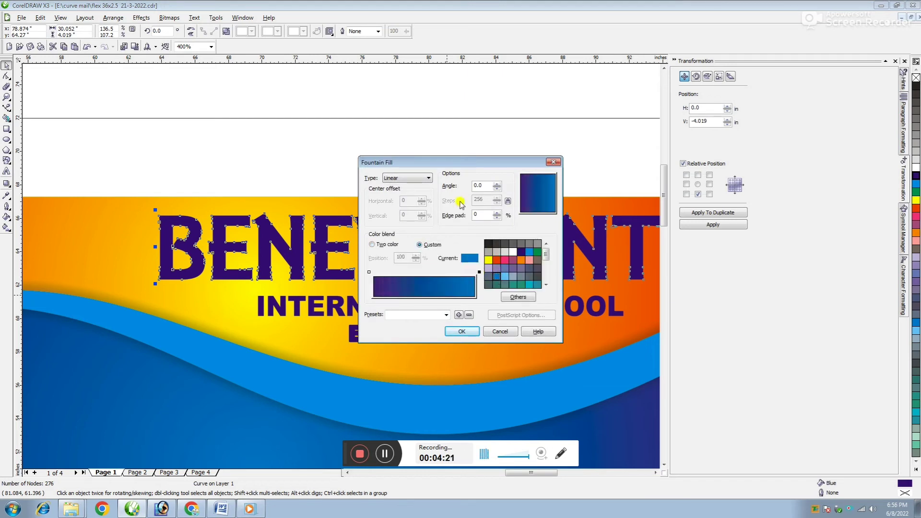
Step: Set the BENEVOLENT gradient's angle to 90 degrees and its edge pad to 40%
double_click(480, 186)
text(90)
key(Tab)
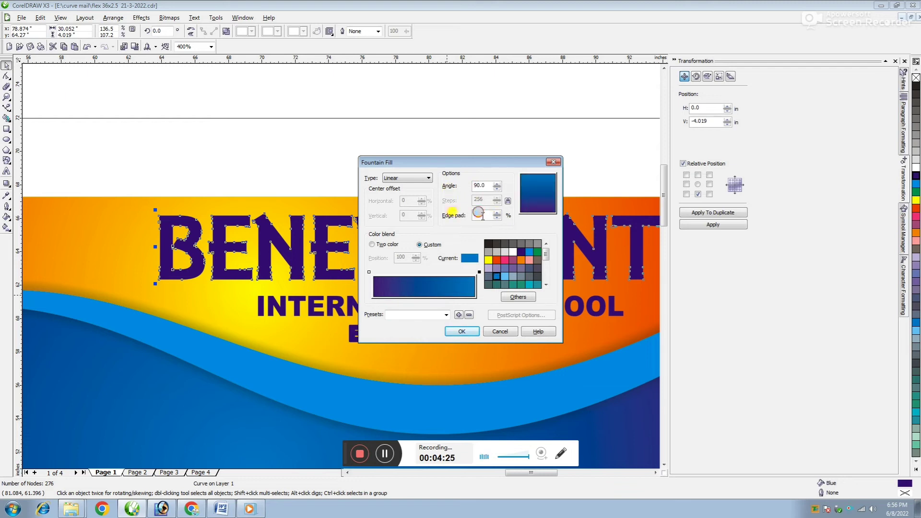
text(40)
key(Return)
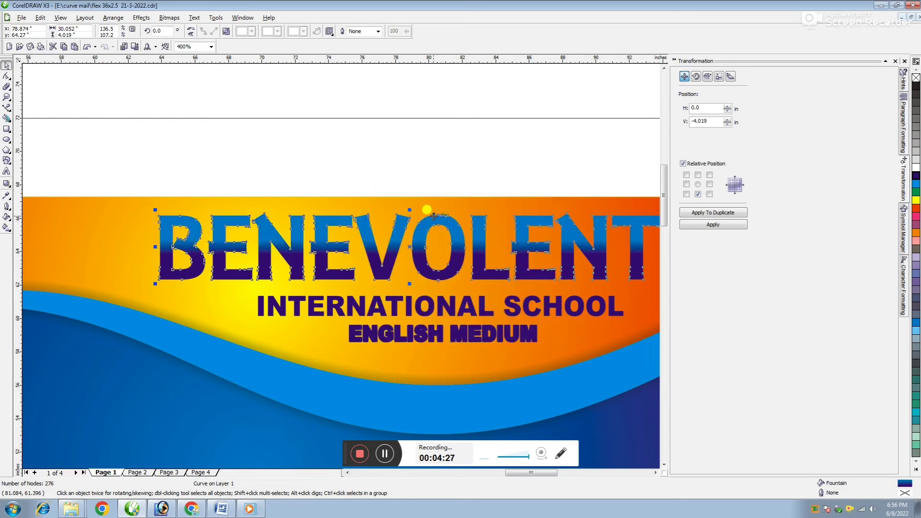
scroll(551, 331, up, 2)
scroll(520, 234, down, 2)
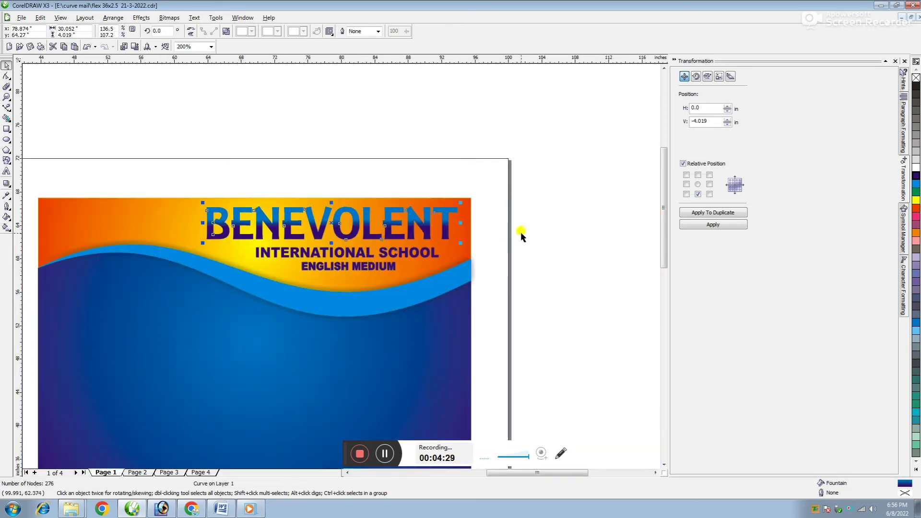
Step: Colour the INTERNATIONAL SCHOOL and ENGLISH MEDIUM lines in the orange header white
drag(568, 235, 232, 310)
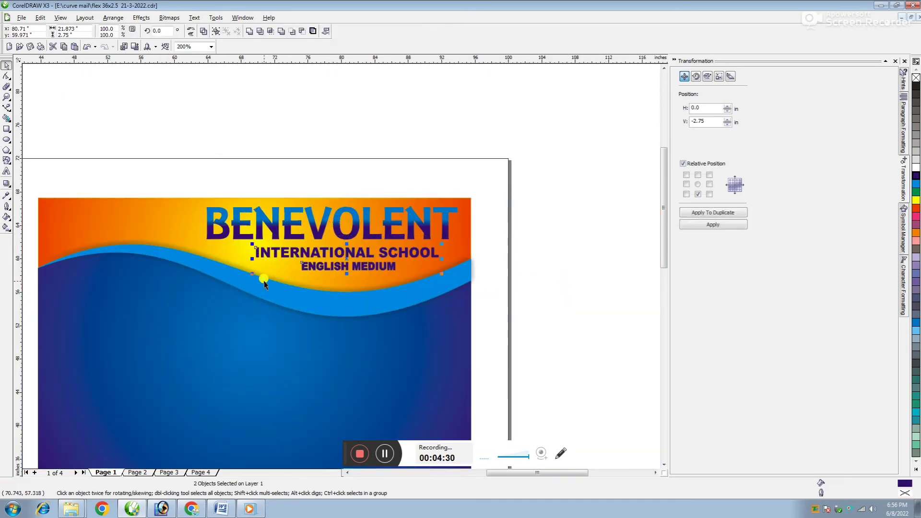
click(915, 170)
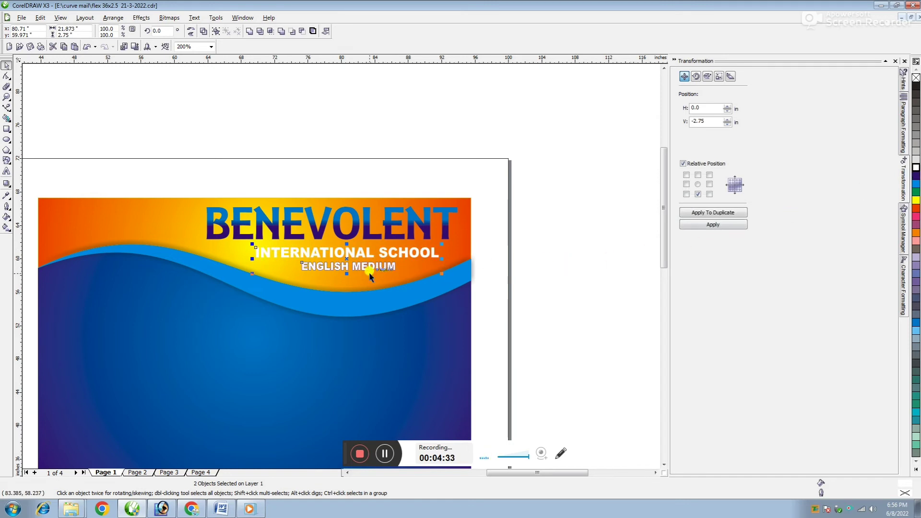
key(F2)
drag(559, 230, 222, 291)
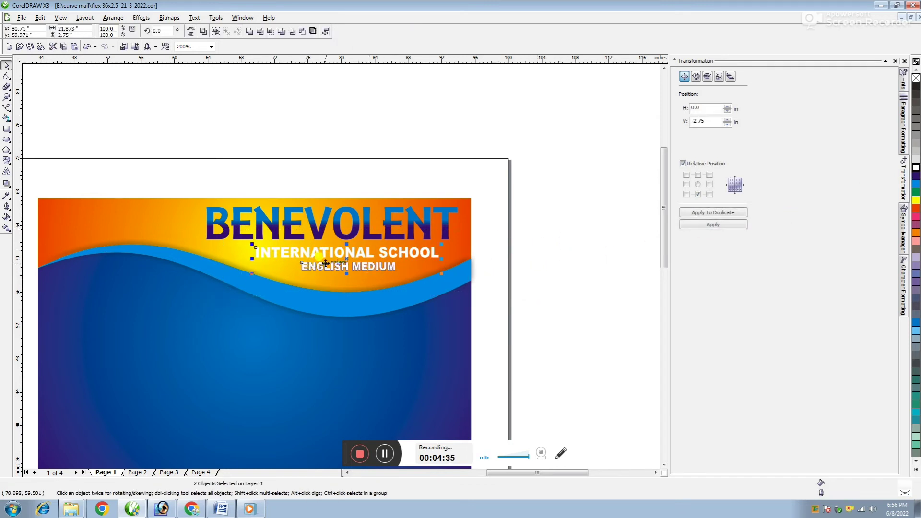
Step: Give the two white text lines a 2 pt outline placed behind the fill and scaling with the image
key(F12)
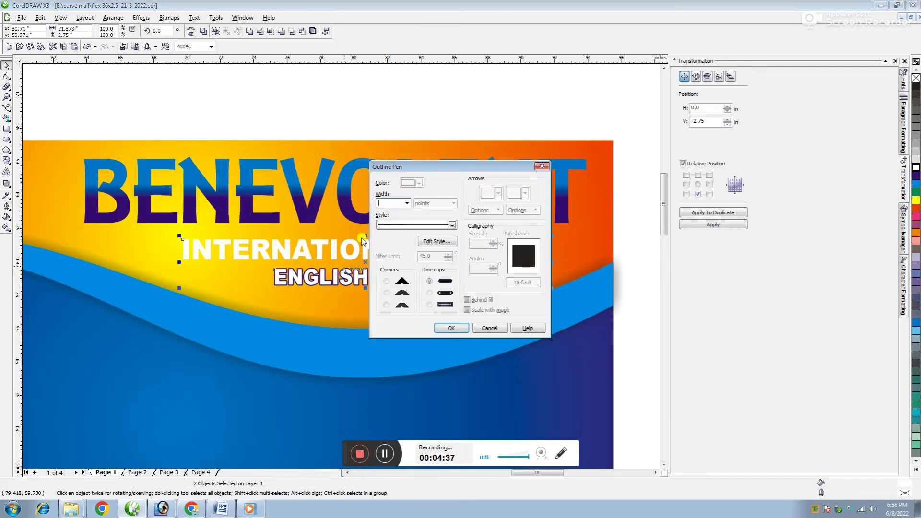
click(405, 203)
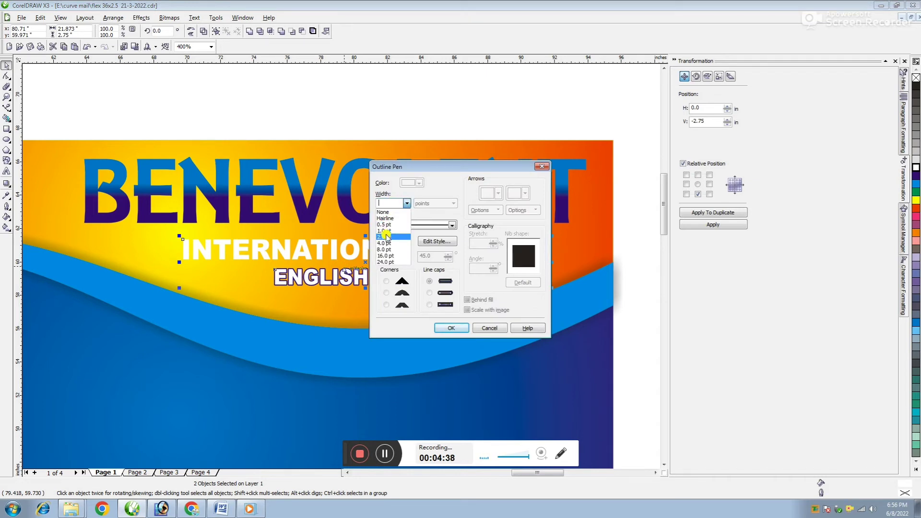
click(382, 238)
click(467, 300)
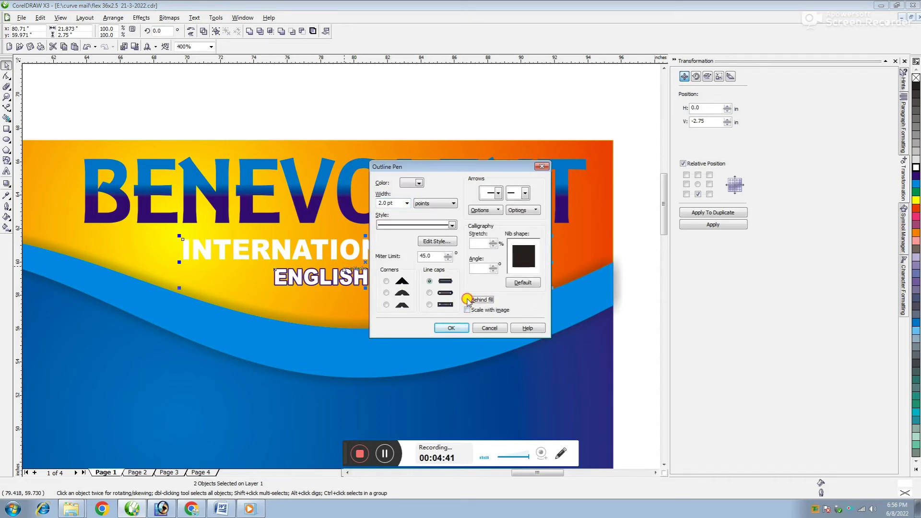
click(467, 309)
click(452, 328)
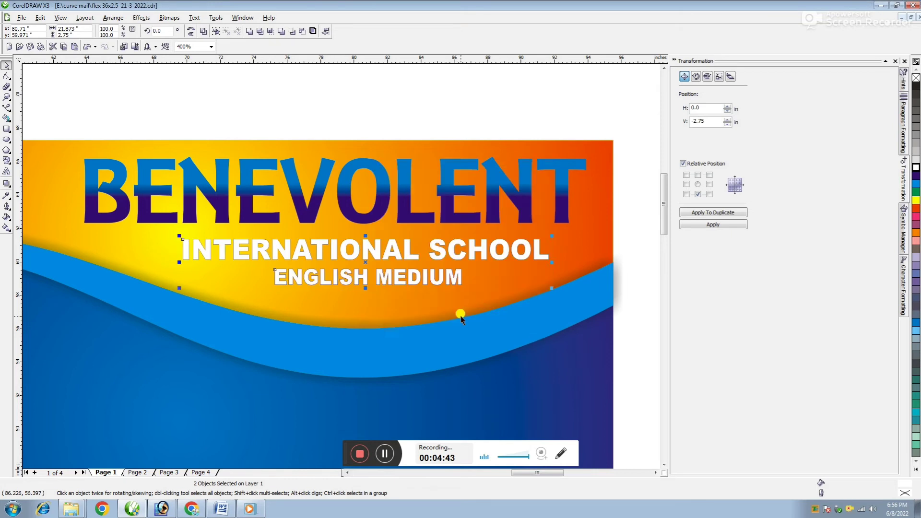
Step: Set the outline width of the two white text lines to 4 pt
key(F12)
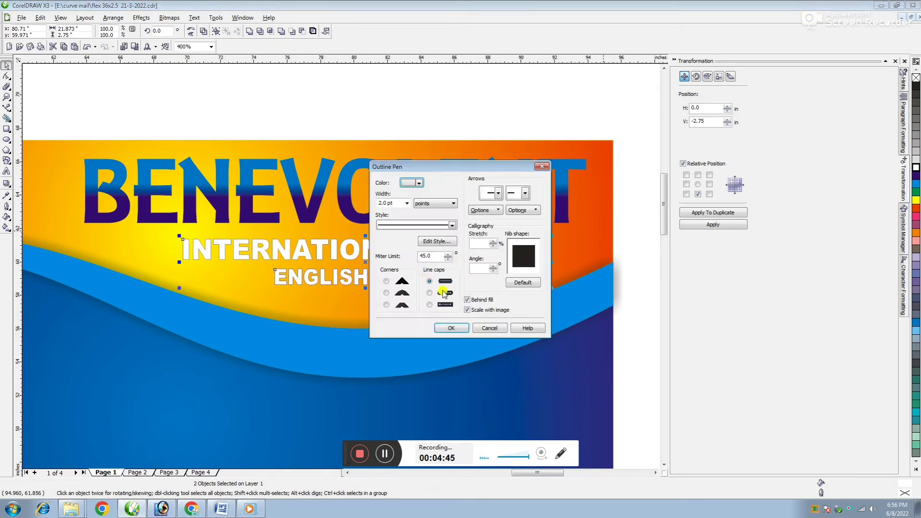
click(401, 204)
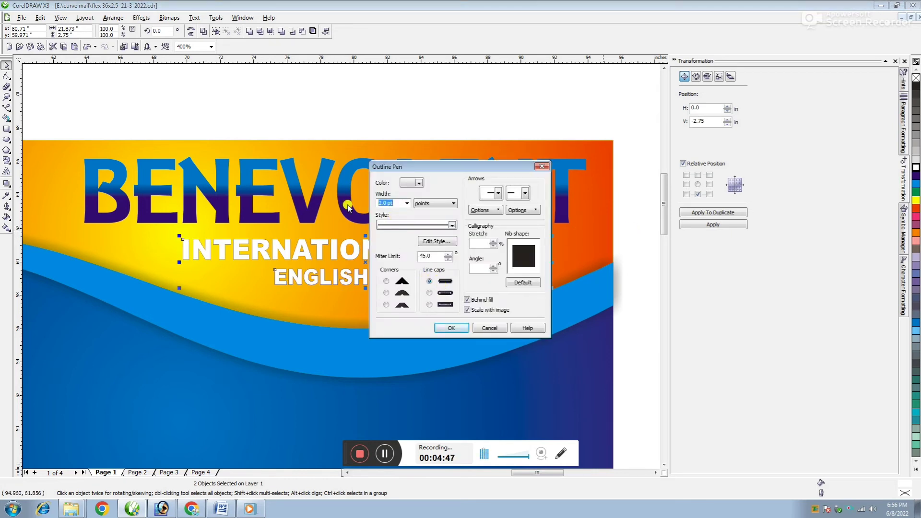
key(Return)
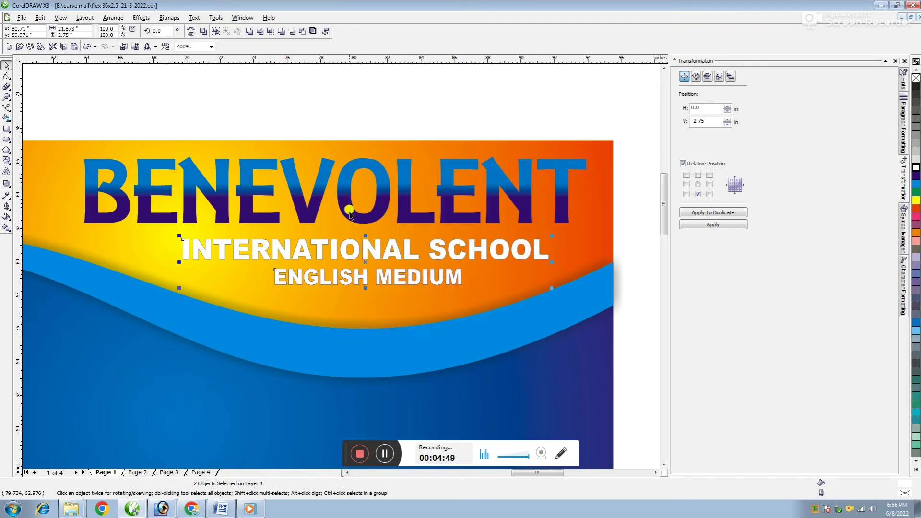
Step: Set the outline width of the two white text lines to 8 pt
key(F12)
drag(401, 203, 380, 201)
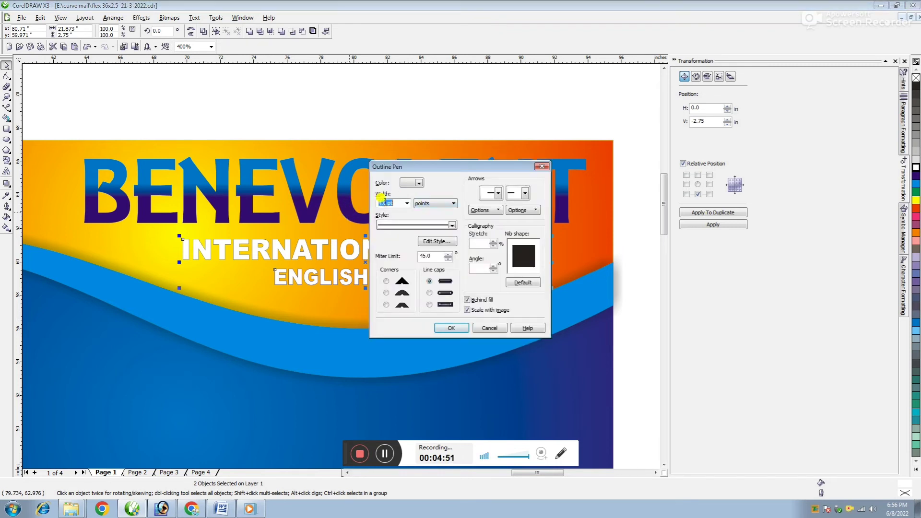
click(407, 203)
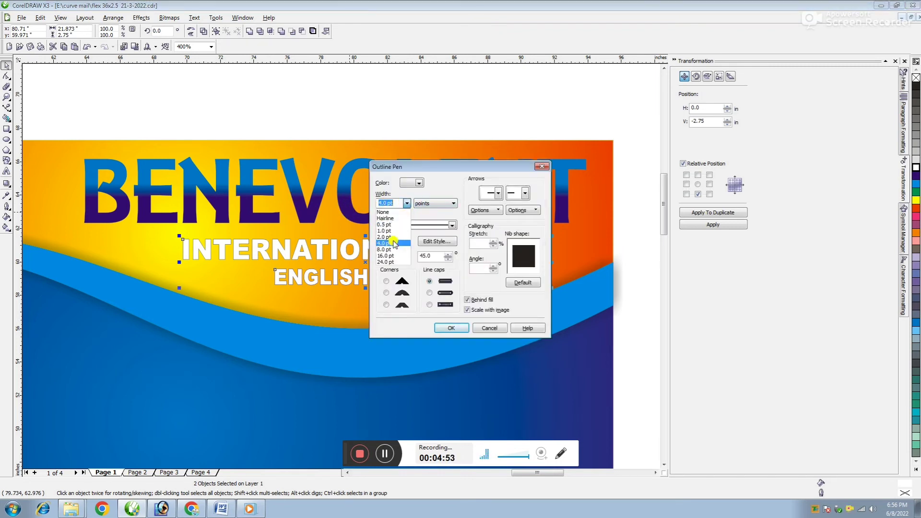
click(391, 250)
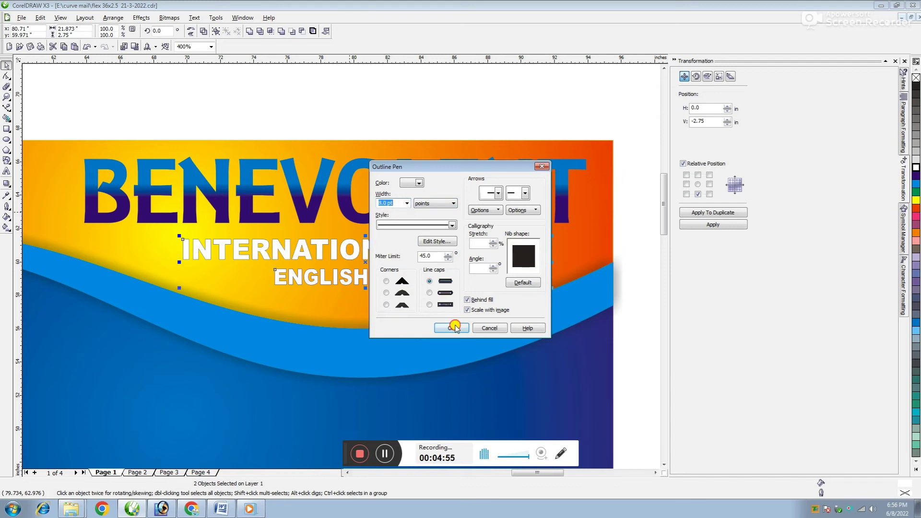
click(454, 327)
Step: Give the BENEVOLENT line a white 16 pt outline placed behind its gradient fill
click(388, 180)
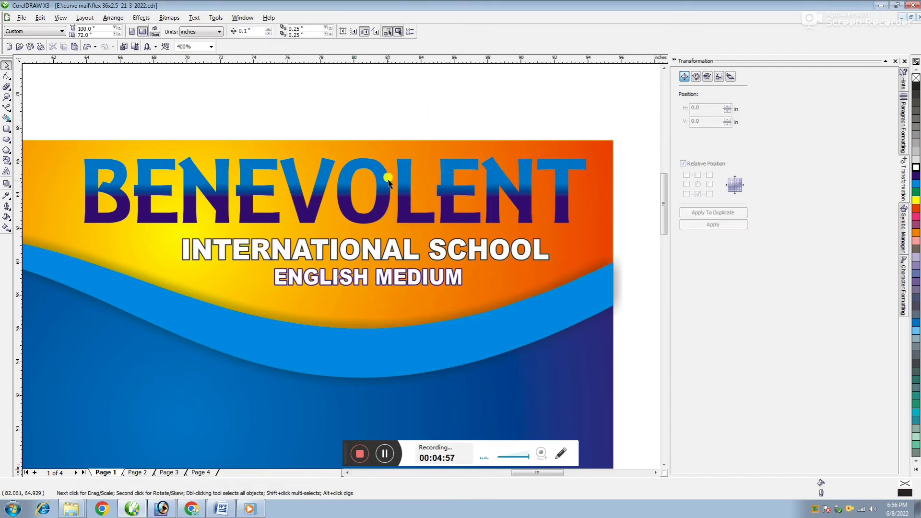
click(403, 178)
key(F12)
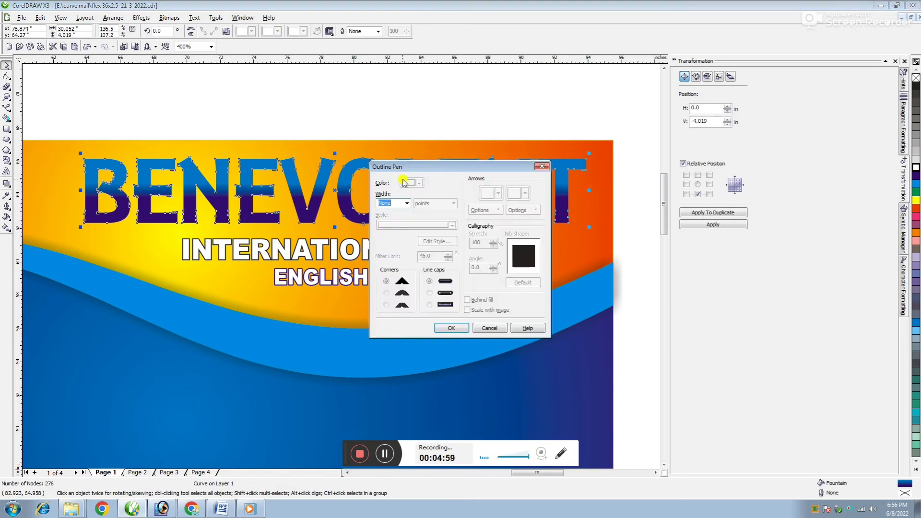
click(407, 203)
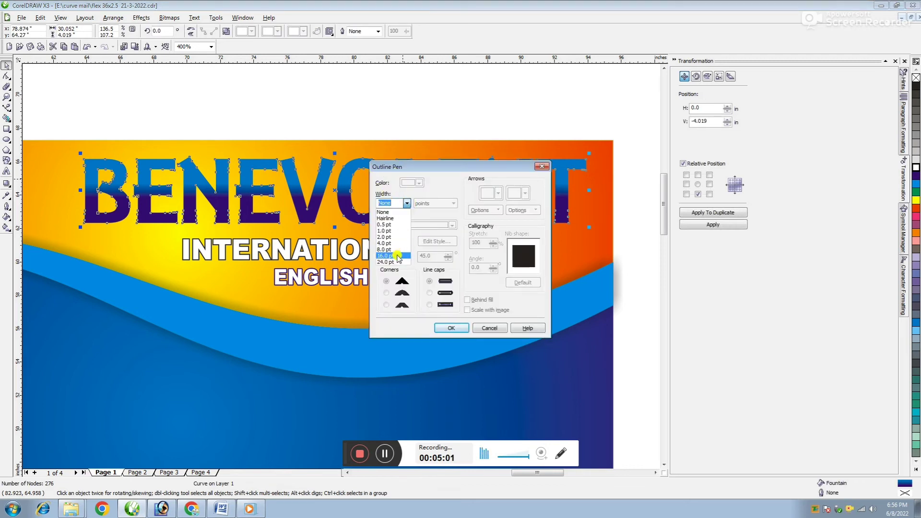
click(396, 256)
click(466, 300)
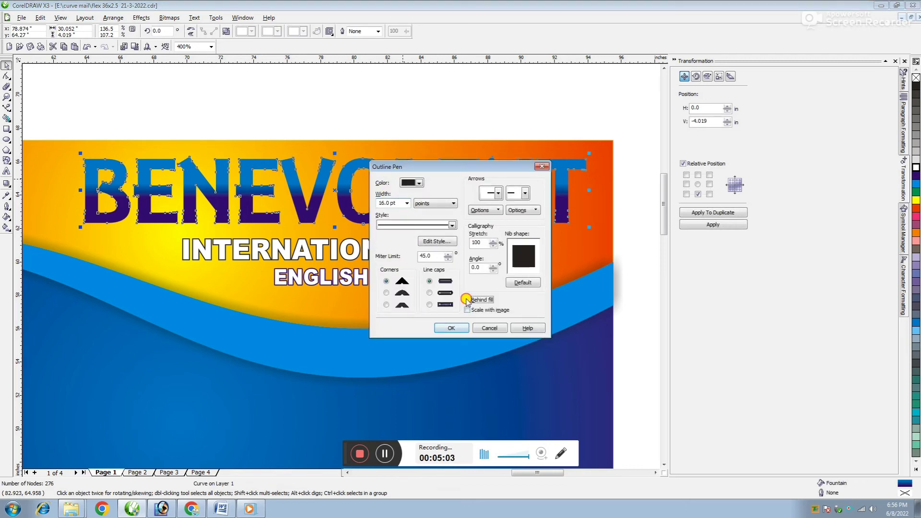
click(461, 327)
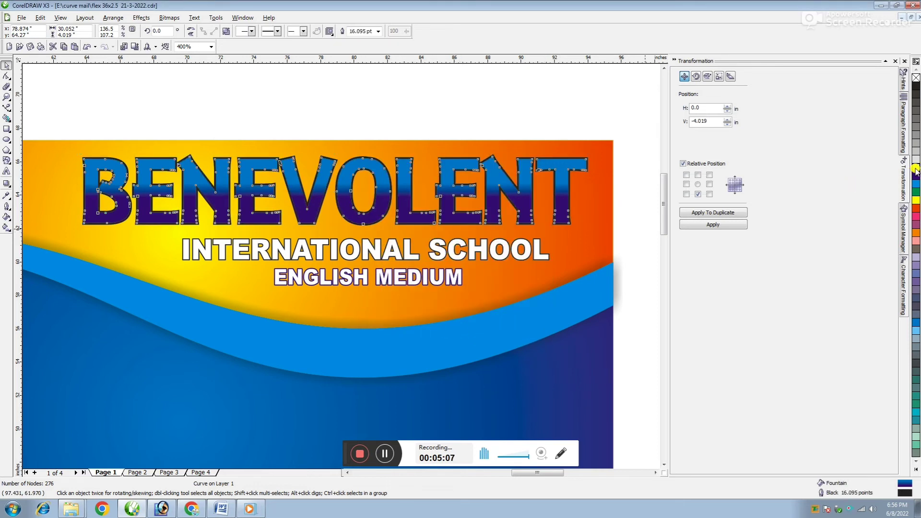
click(326, 102)
Step: Draw a near-circular ellipse about 14.9 by 14.4 inches over the wave's left part, with white fill and white outline
scroll(374, 191, down, 1)
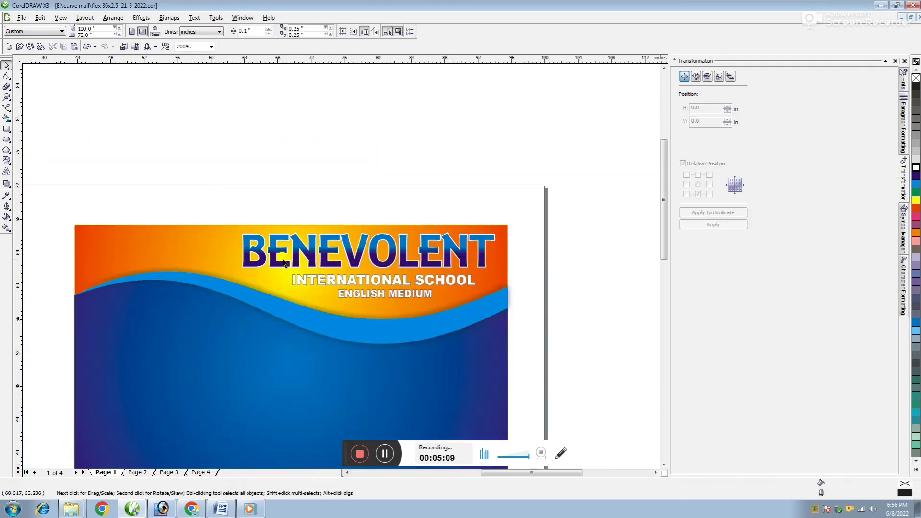
scroll(283, 263, down, 2)
scroll(341, 265, up, 1)
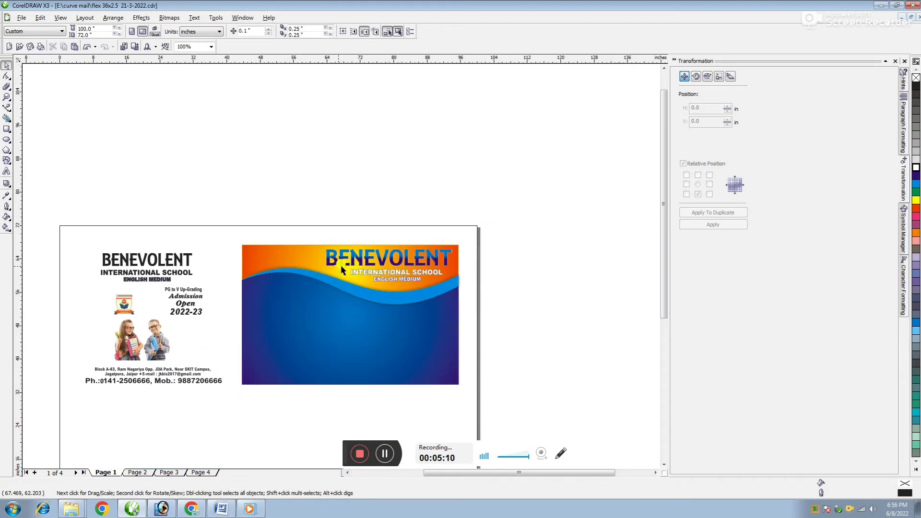
click(6, 138)
scroll(231, 260, up, 1)
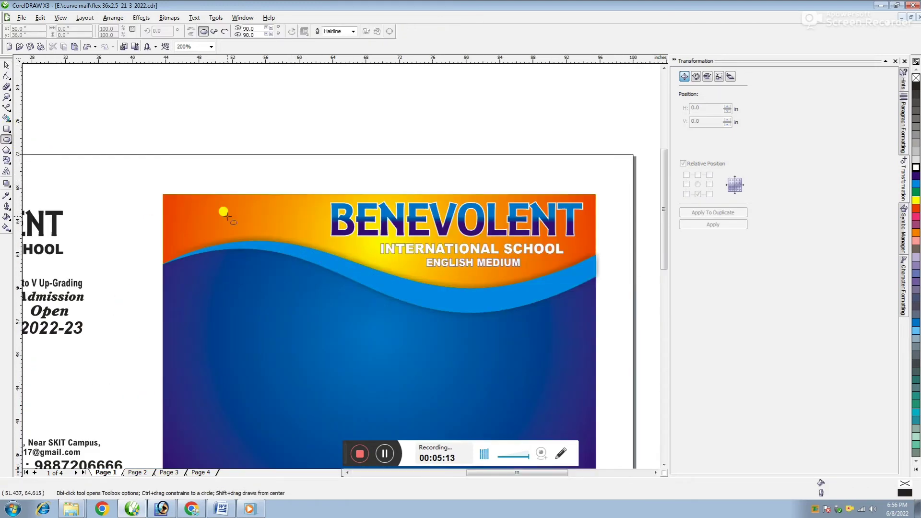
drag(187, 211, 318, 338)
click(916, 167)
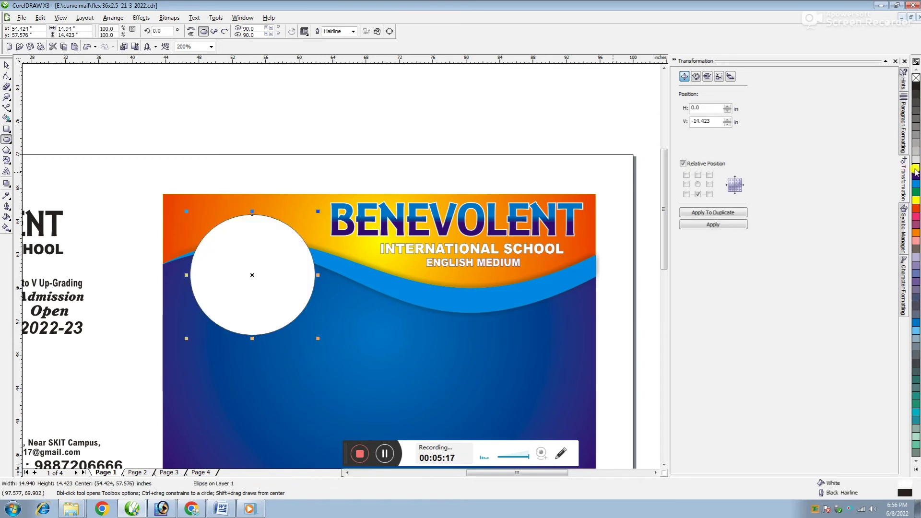
right_click(916, 167)
Step: Nest two concentric white circles there, the outer about 16.2 by 15.7 inches and the inner about 14.3 by 13.8 inches
click(7, 65)
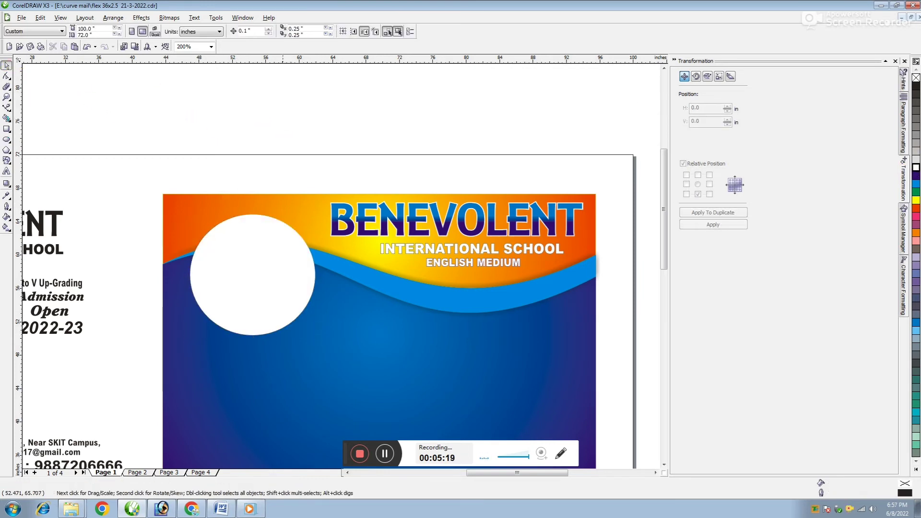
mouse_move(318, 211)
mouse_down()
mouse_move(322, 199)
mouse_move(315, 213)
mouse_up()
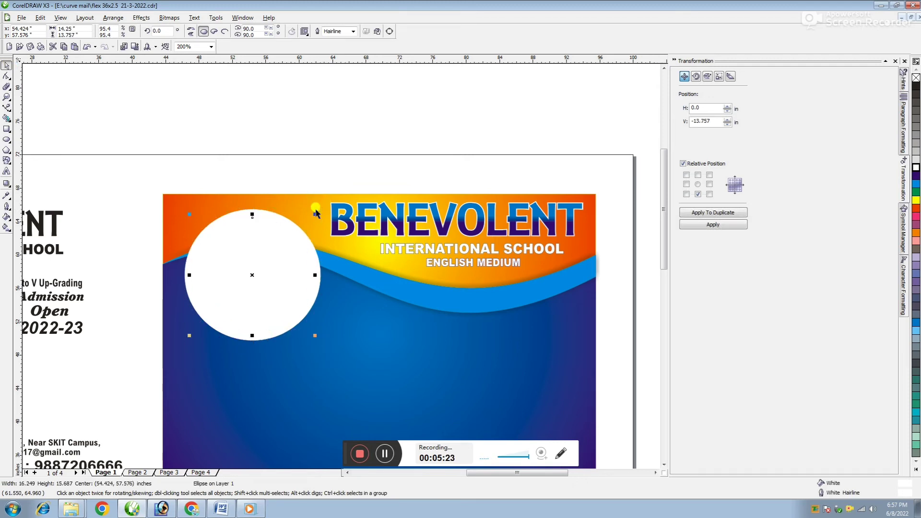
Step: Add a drop shadow to the inner white circle, running from its top edge down to its bottom edge
click(7, 184)
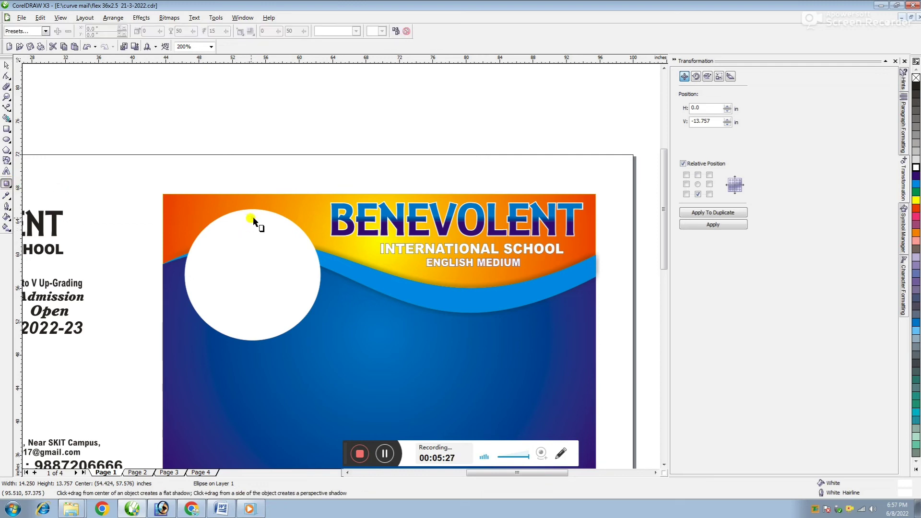
drag(252, 217, 253, 323)
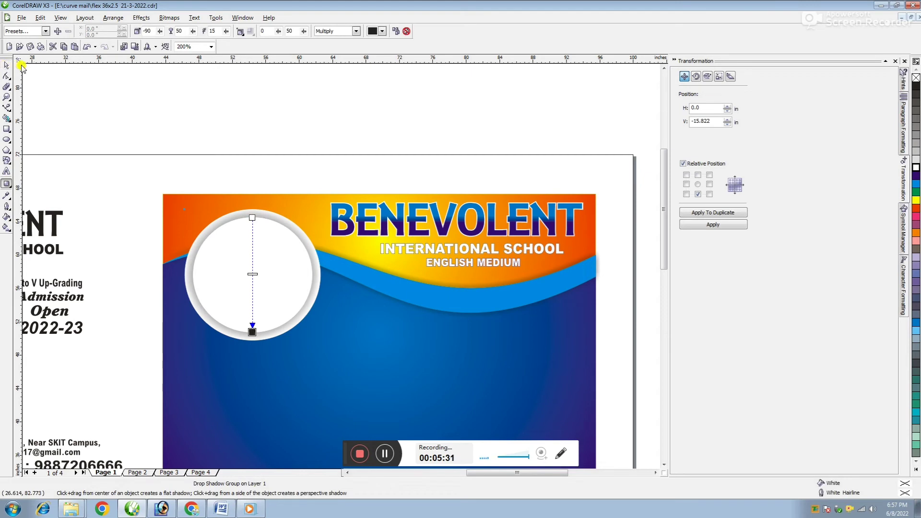
click(13, 70)
click(268, 275)
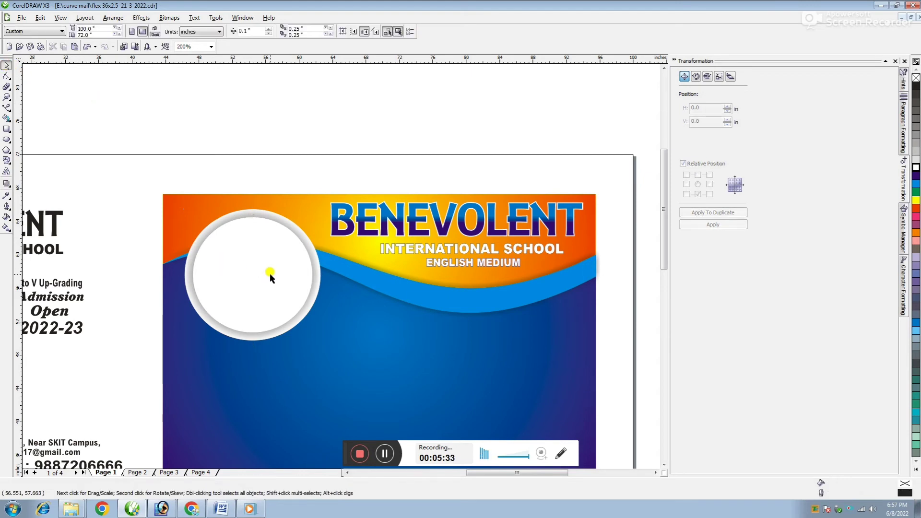
Step: Move the school crest's PowerClip frame to the page's top edge and take the grouped crest out of it
scroll(270, 277, down, 2)
scroll(141, 269, up, 2)
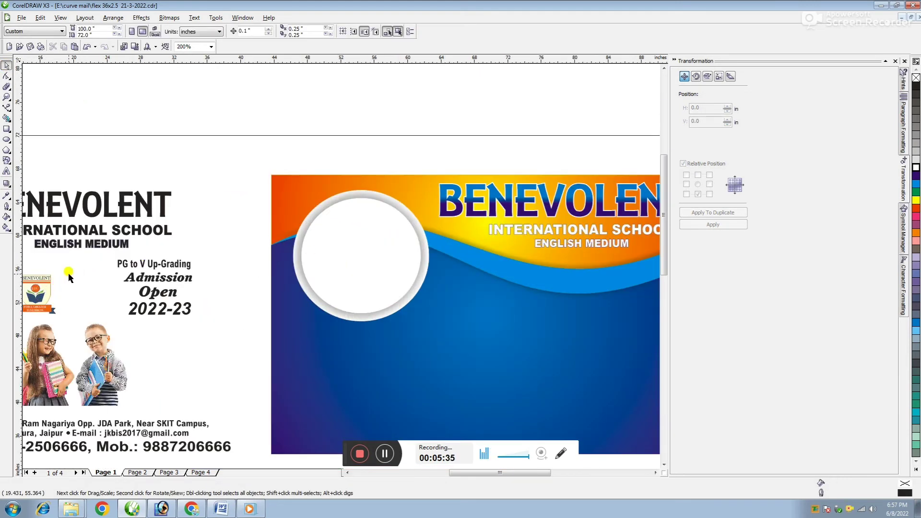
drag(39, 292, 225, 148)
ctrl+click(220, 154)
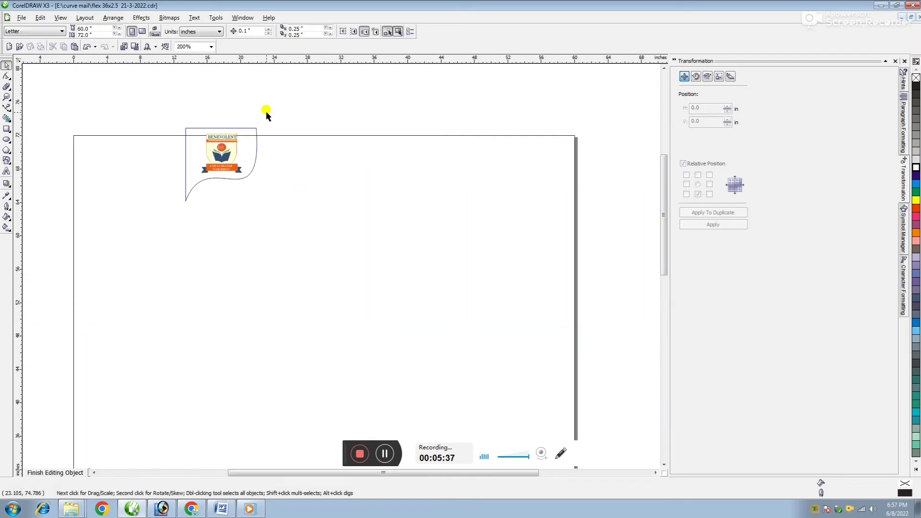
drag(274, 104, 126, 254)
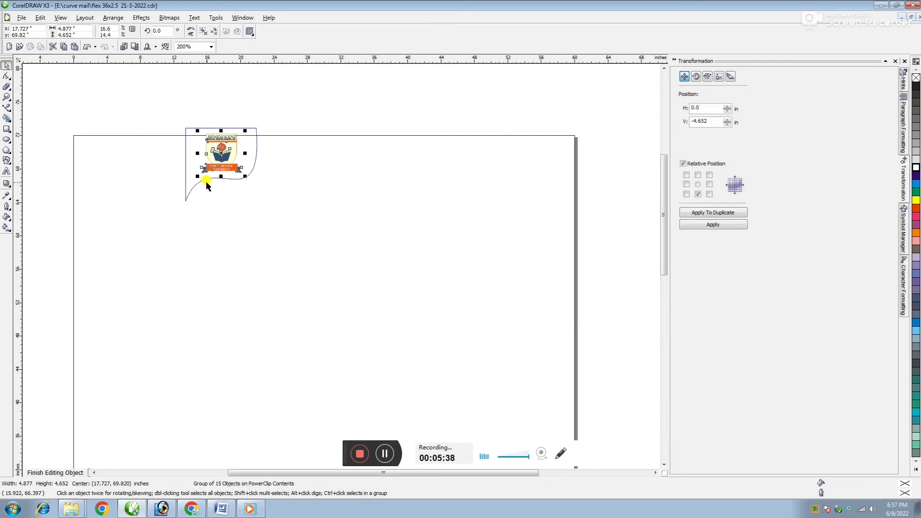
click(53, 473)
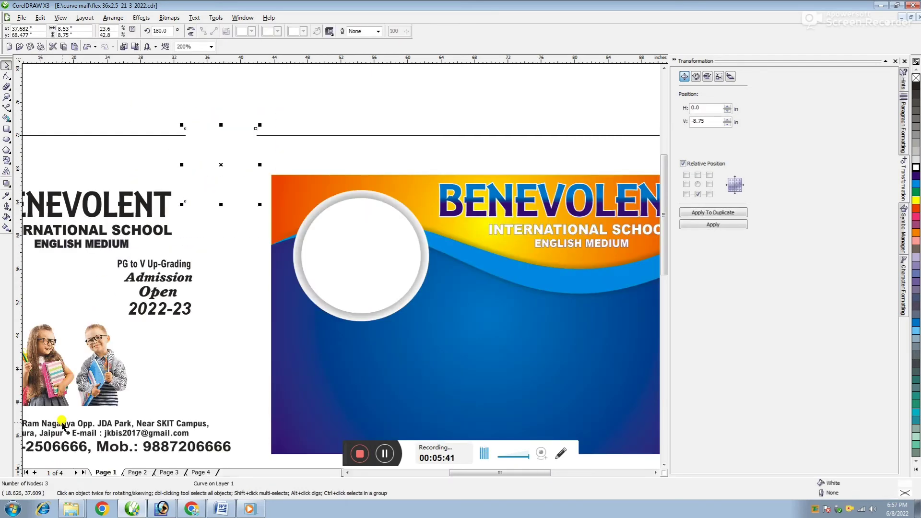
Step: Place the school crest in the white circular badge and enlarge it to about 9.9 by 9.4 inches
drag(251, 200, 388, 281)
scroll(360, 268, up, 2)
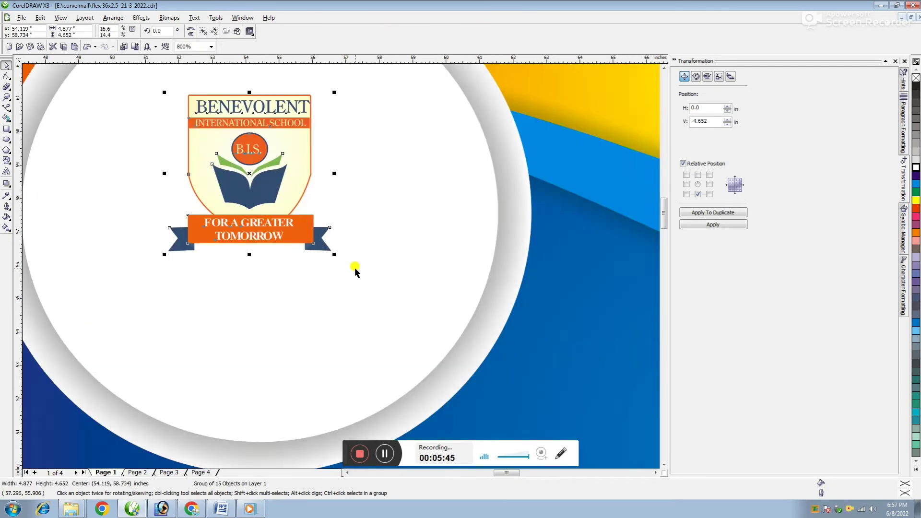
drag(335, 257, 394, 311)
drag(312, 189, 335, 257)
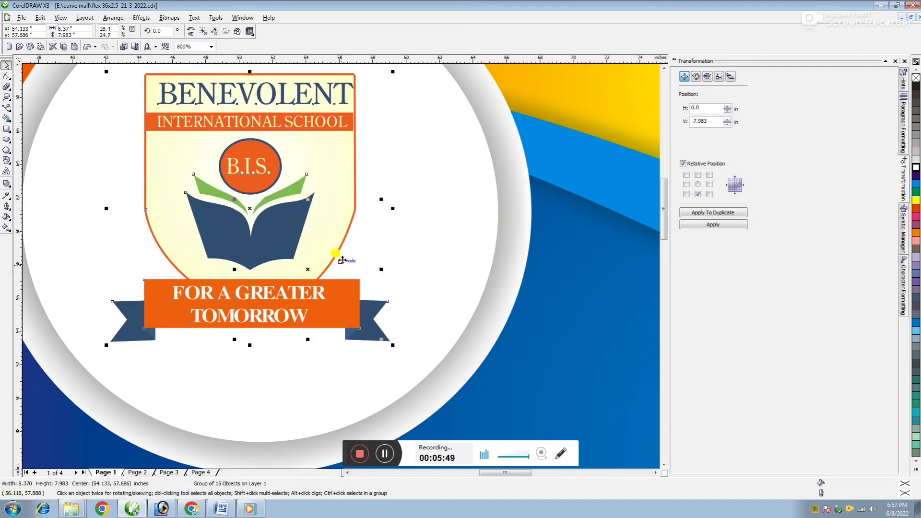
scroll(345, 259, down, 1)
mouse_move(382, 197)
mouse_down()
mouse_move(397, 175)
mouse_move(393, 186)
mouse_up()
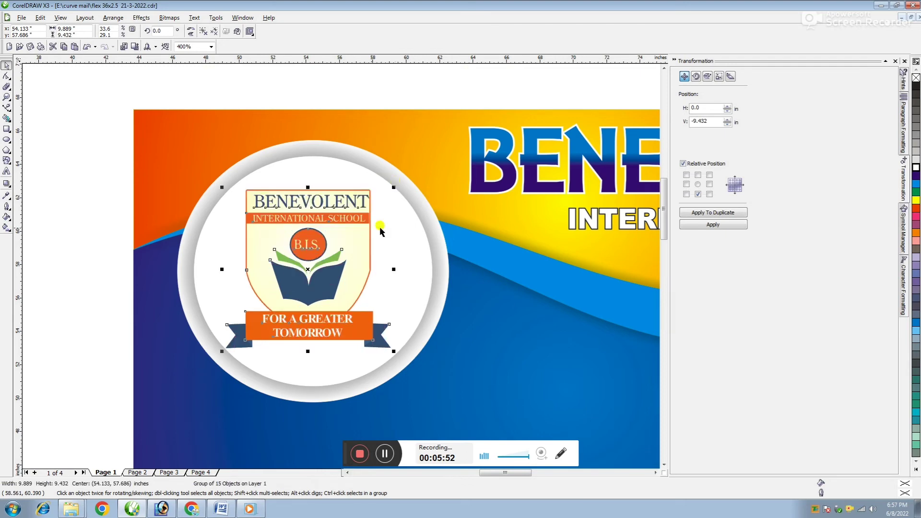
click(84, 267)
scroll(288, 160, down, 2)
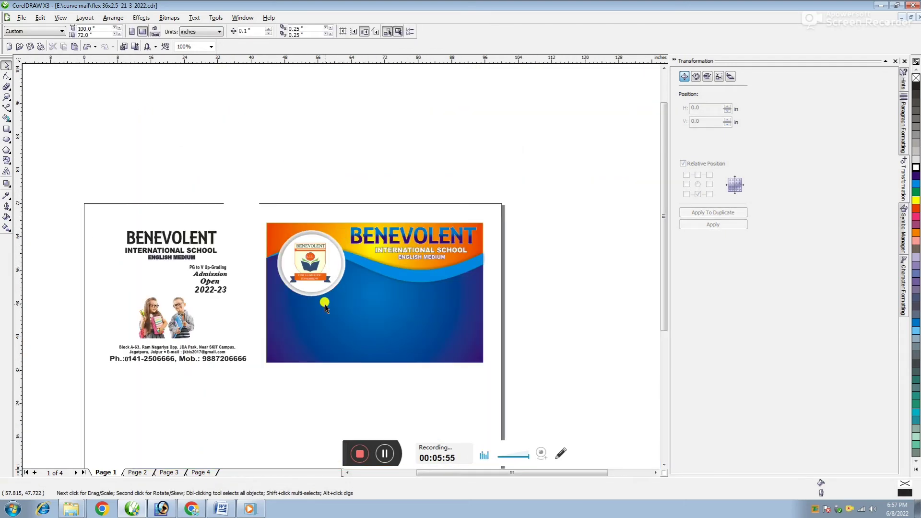
Step: Place the two children's photo under the wave on the banner's right half, enlarged to about 33.4 by 15.9 inches
drag(176, 334, 363, 315)
scroll(363, 314, up, 1)
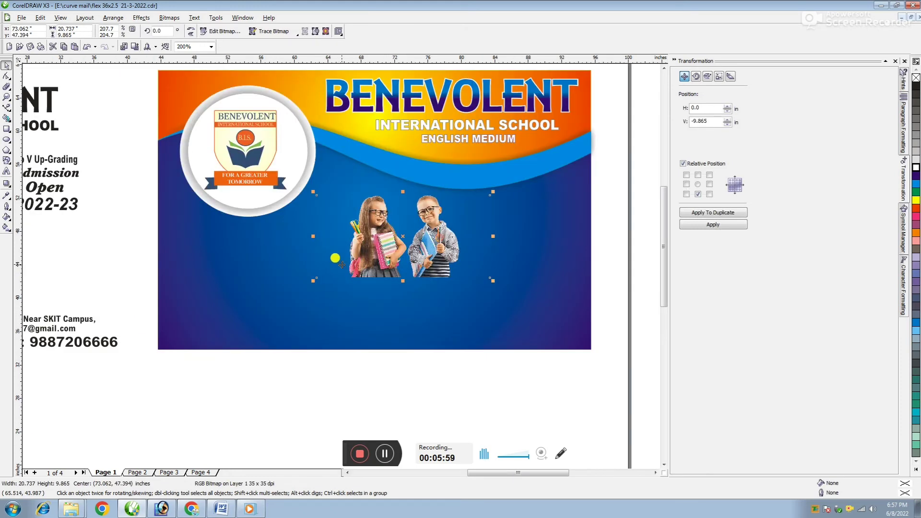
drag(355, 248, 349, 253)
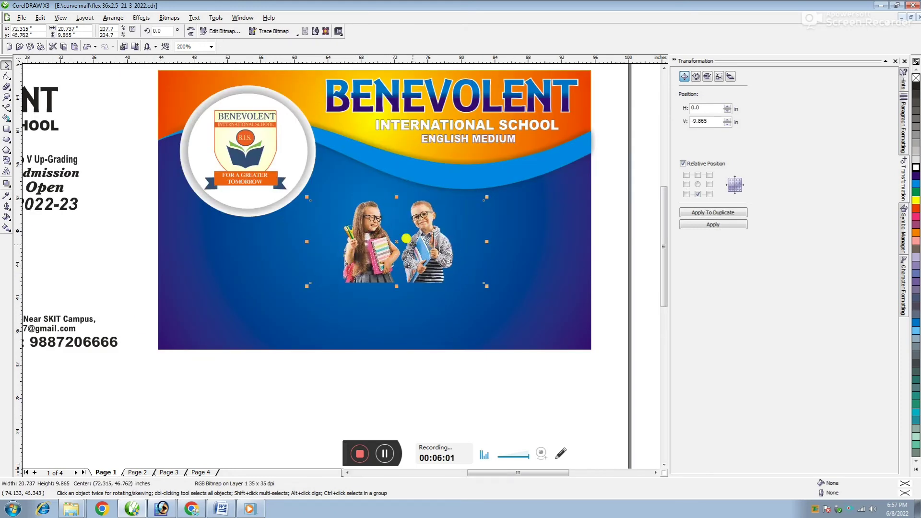
drag(306, 286, 202, 336)
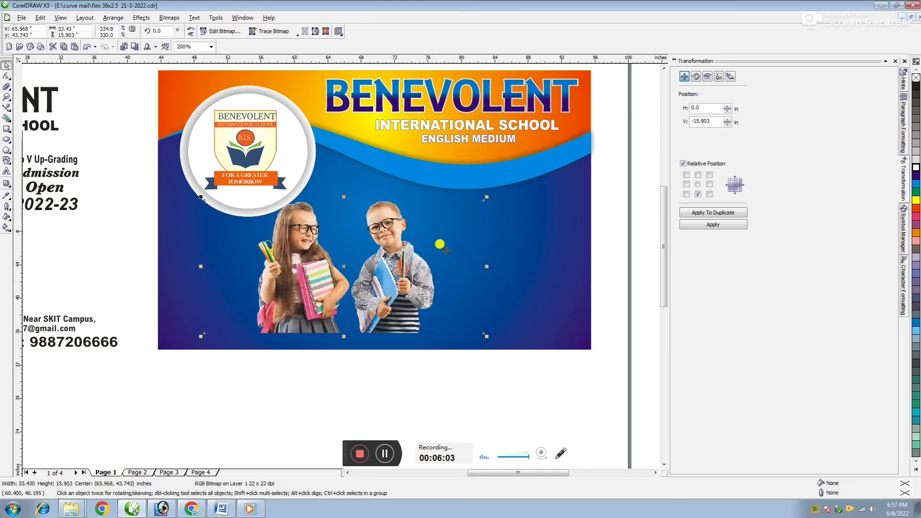
drag(404, 259, 508, 238)
drag(577, 271, 571, 245)
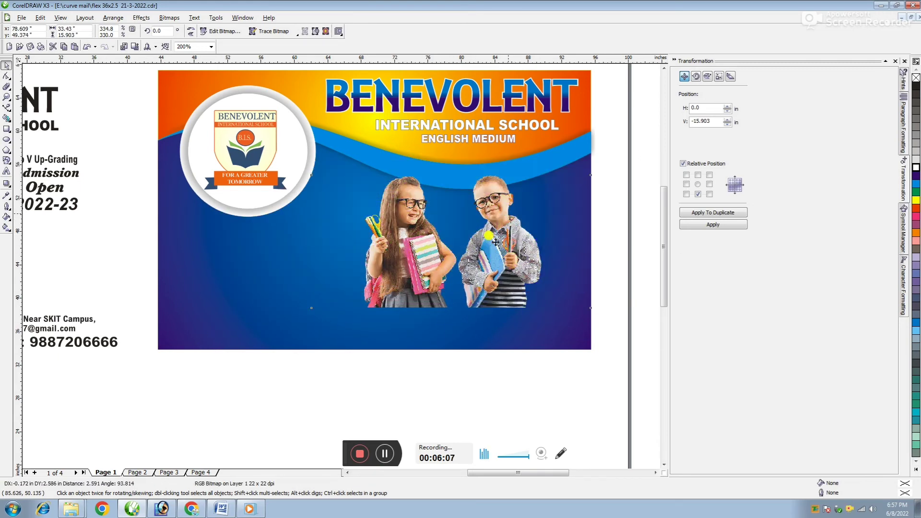
key(Escape)
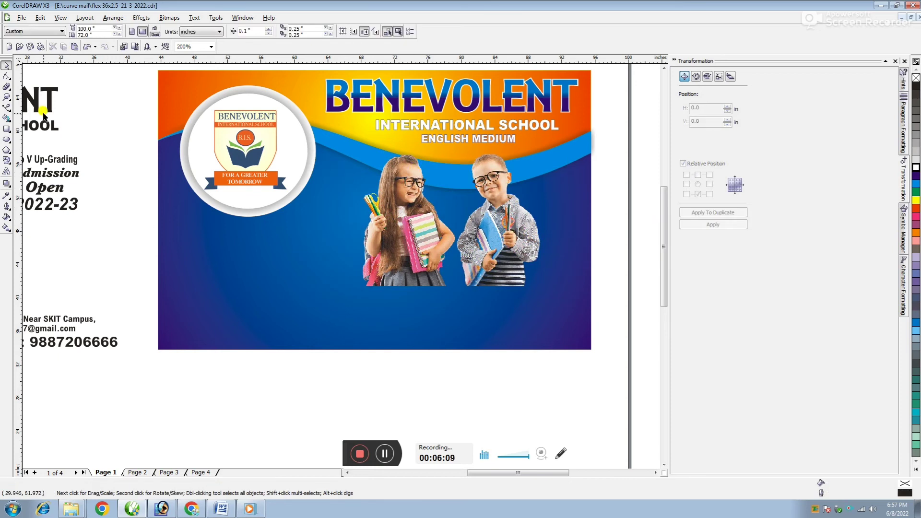
Step: Draw a full-width rectangle along the banner's bottom and give the curved strip at its upper edge a yellow fill and outline
click(5, 129)
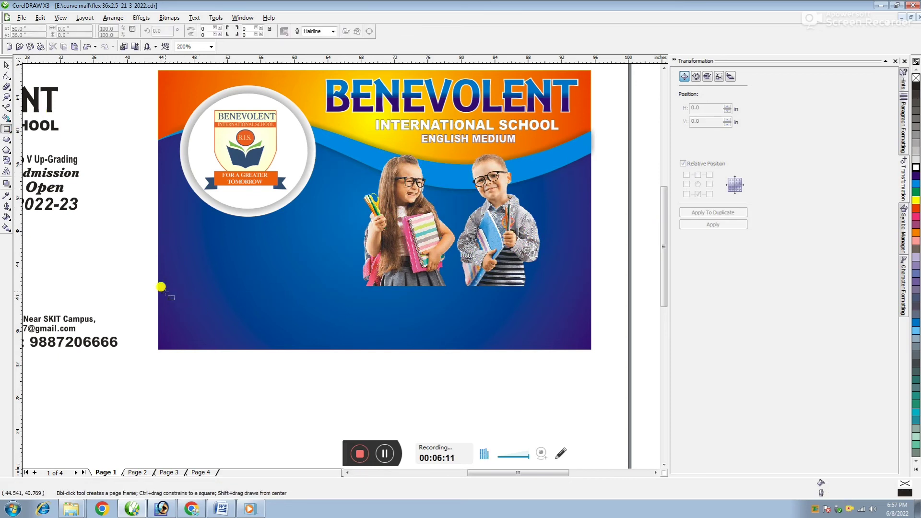
drag(158, 286, 589, 349)
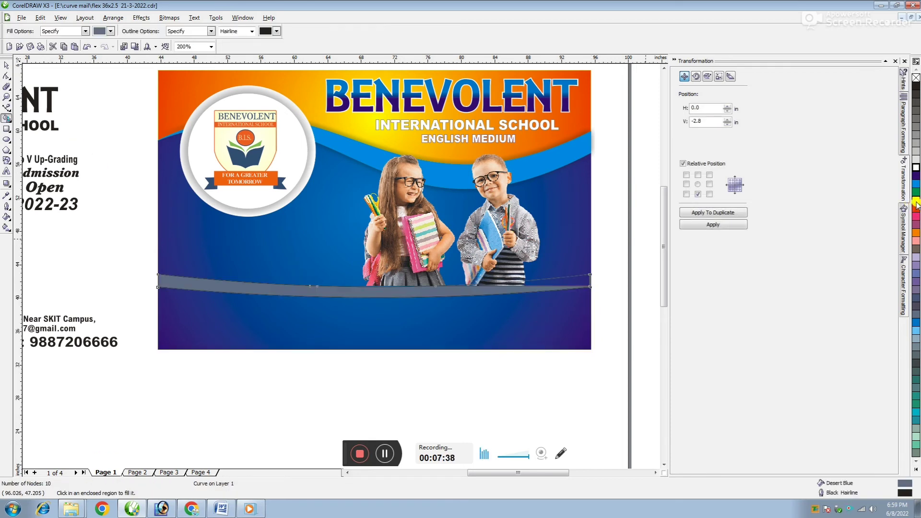
click(916, 202)
right_click(916, 202)
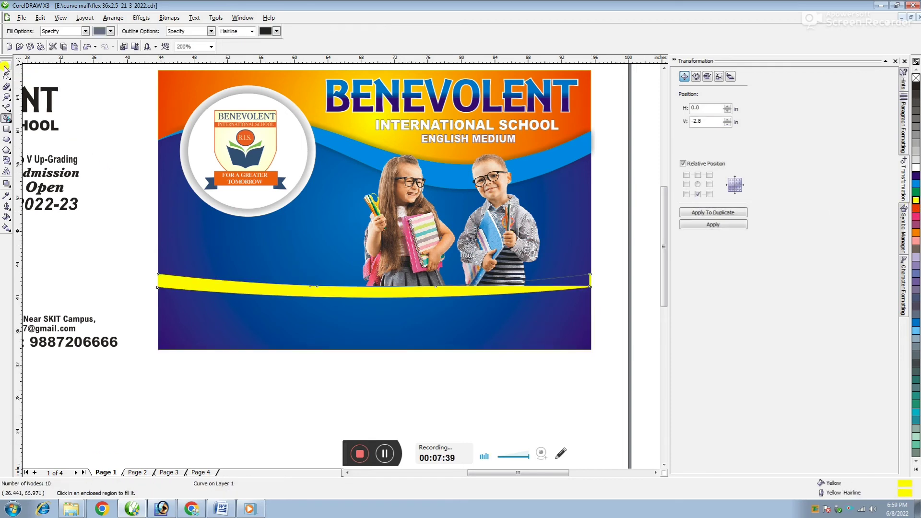
click(6, 66)
click(571, 222)
click(579, 278)
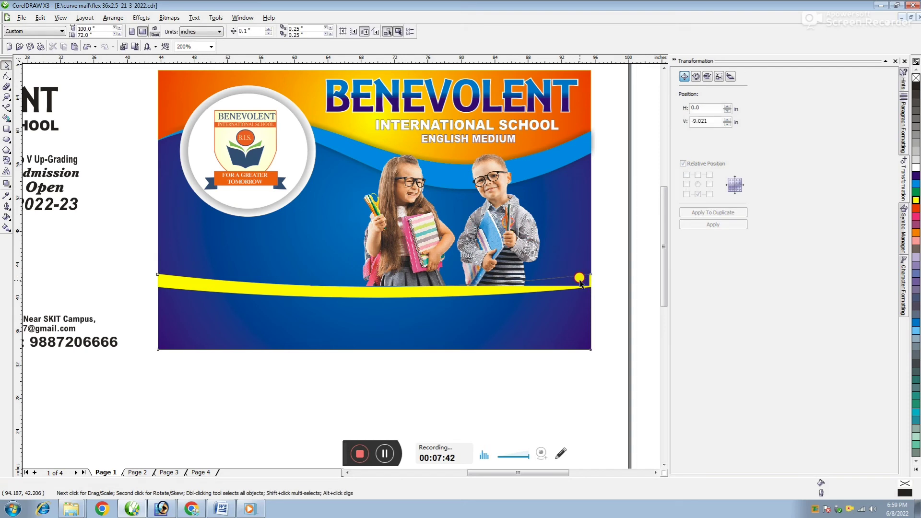
drag(579, 283, 579, 252)
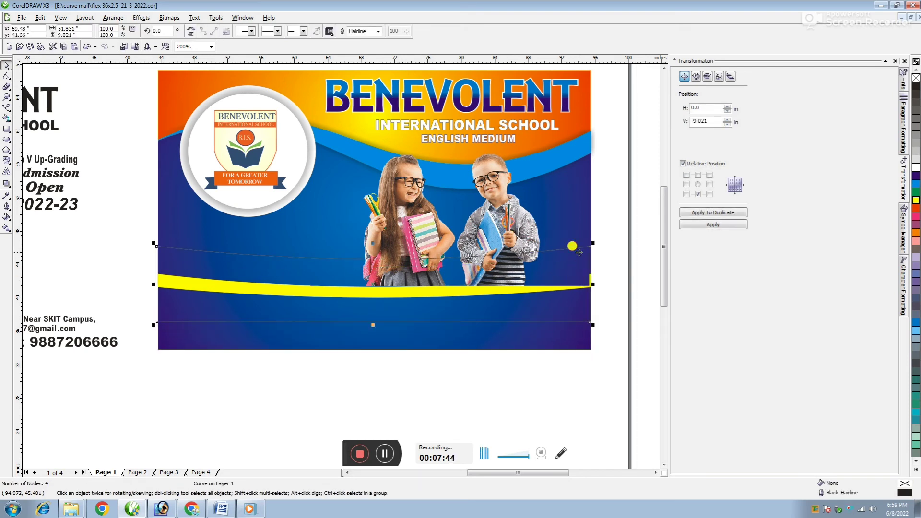
key(ctrl+z)
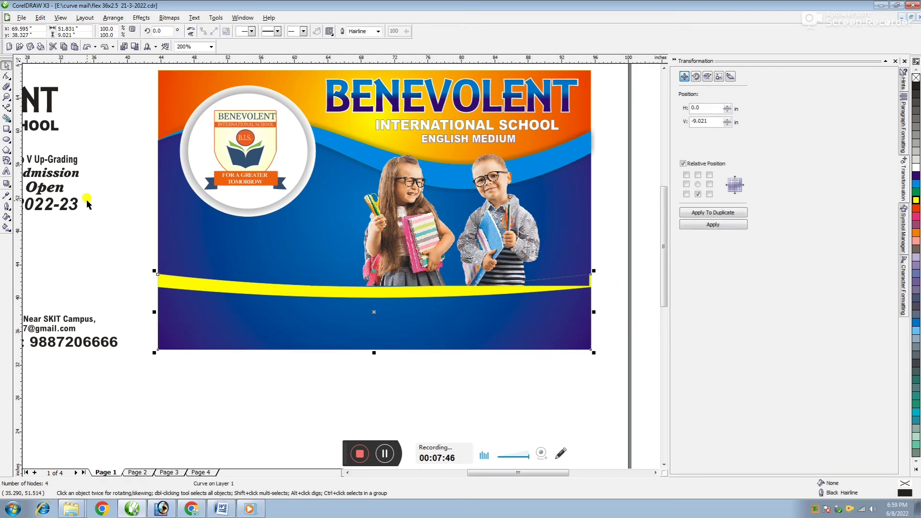
Step: Smart-fill the narrow wedge above the yellow stripe's right end and give it a red fill and outline
click(7, 118)
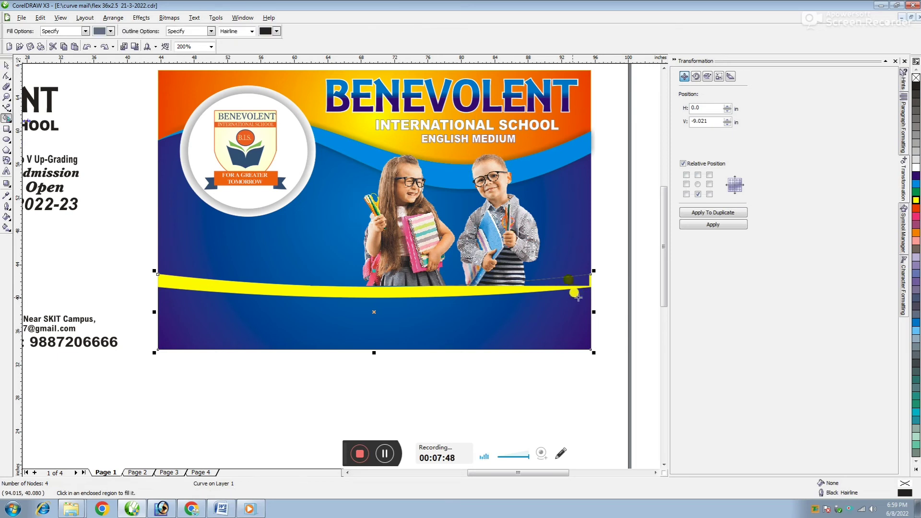
click(572, 280)
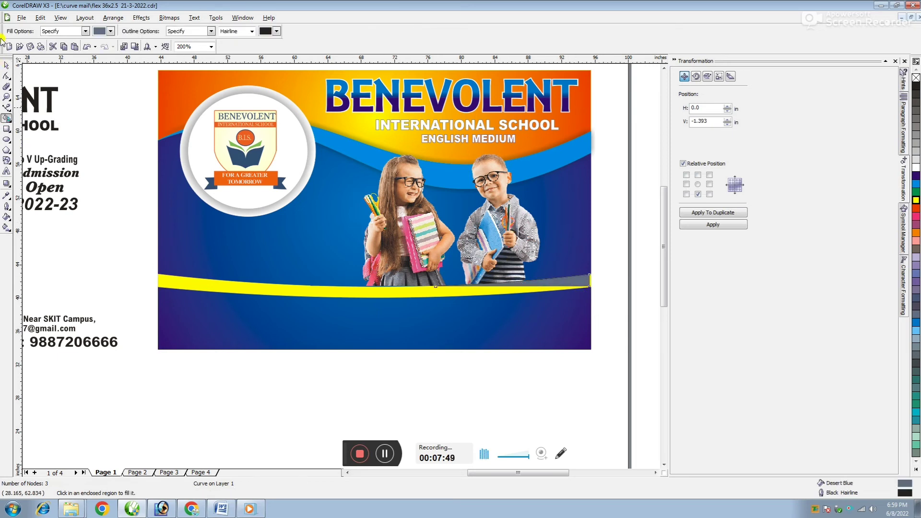
click(7, 65)
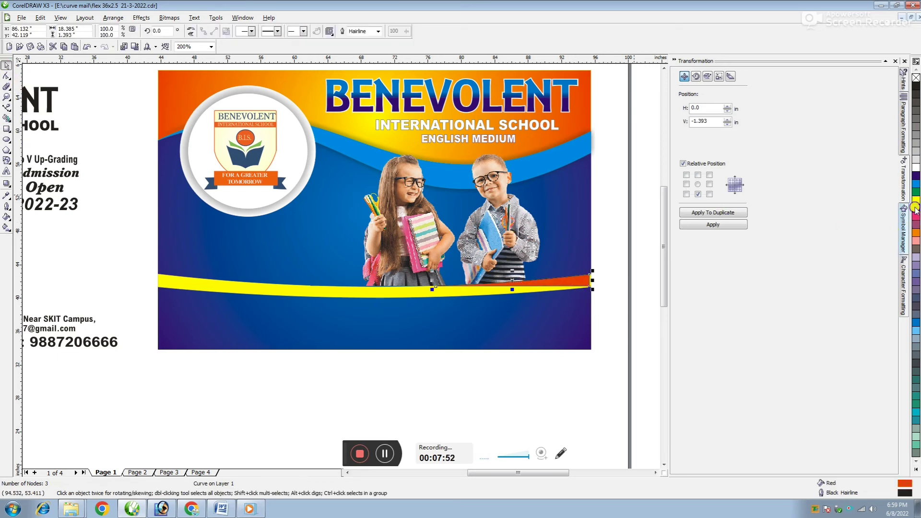
click(637, 282)
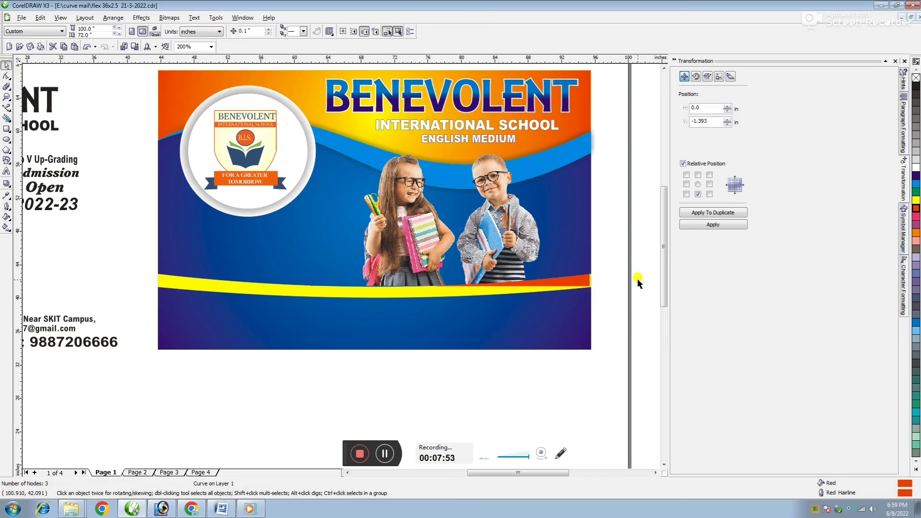
Step: Try a cyan fill and outline and an orange fill on the footer area below the yellow stripe
click(305, 307)
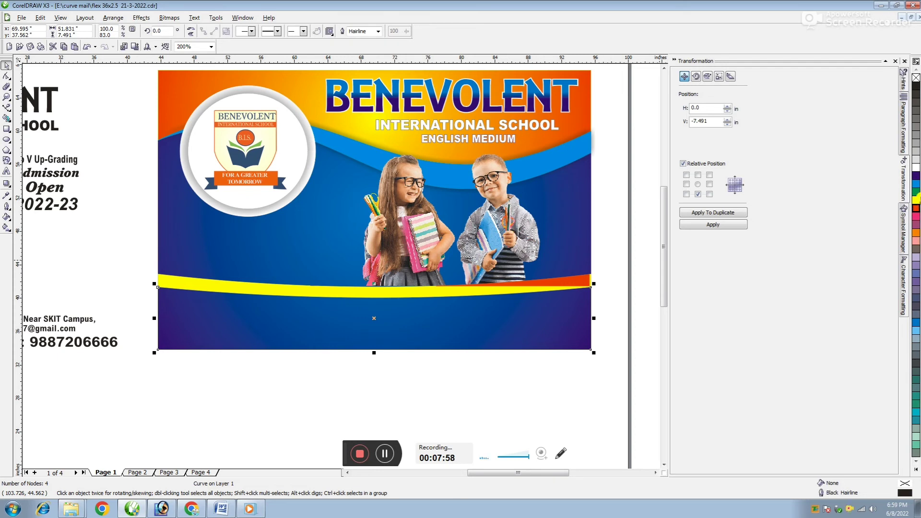
click(916, 187)
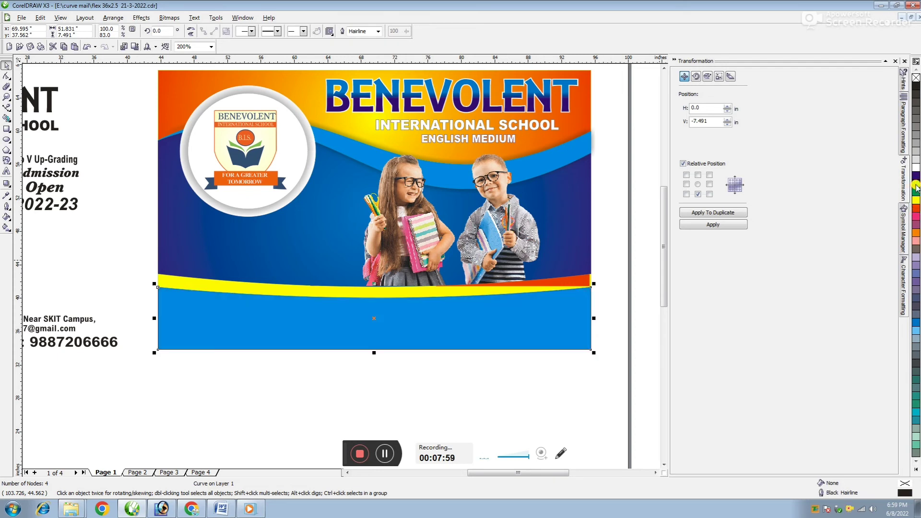
click(390, 368)
click(456, 335)
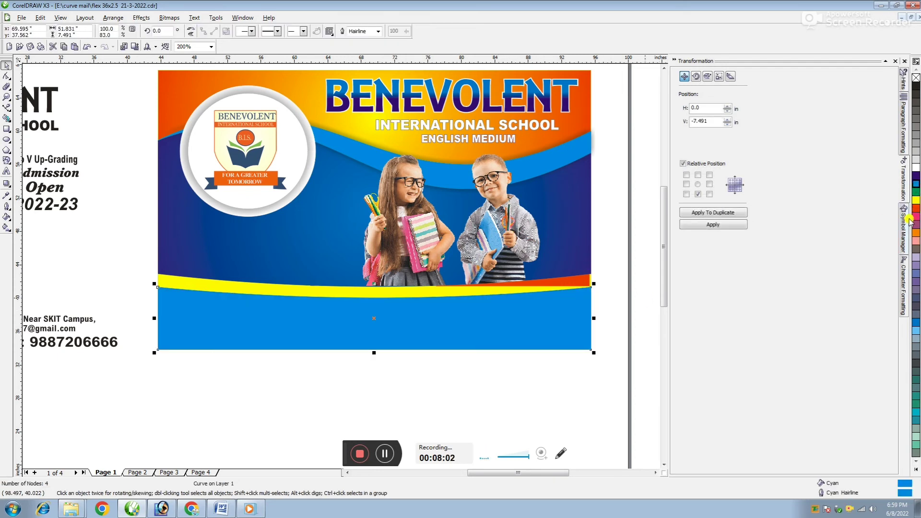
click(915, 234)
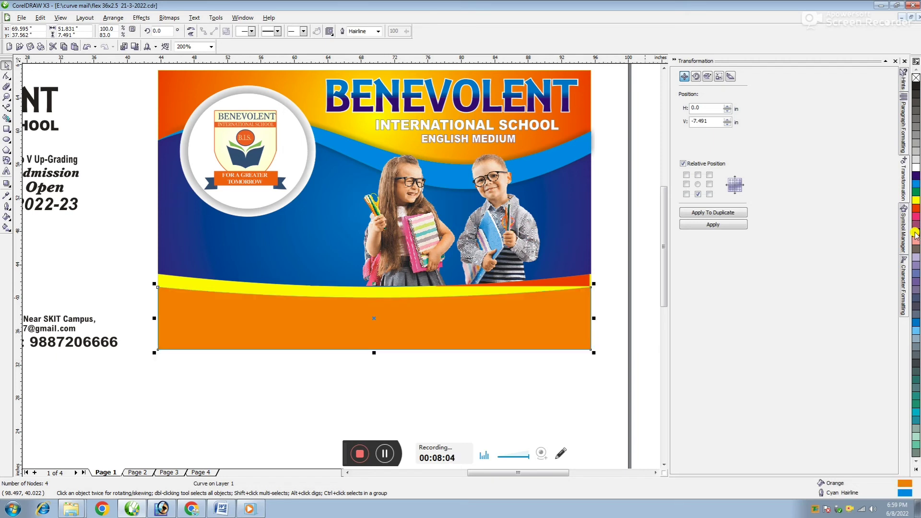
click(449, 384)
click(458, 330)
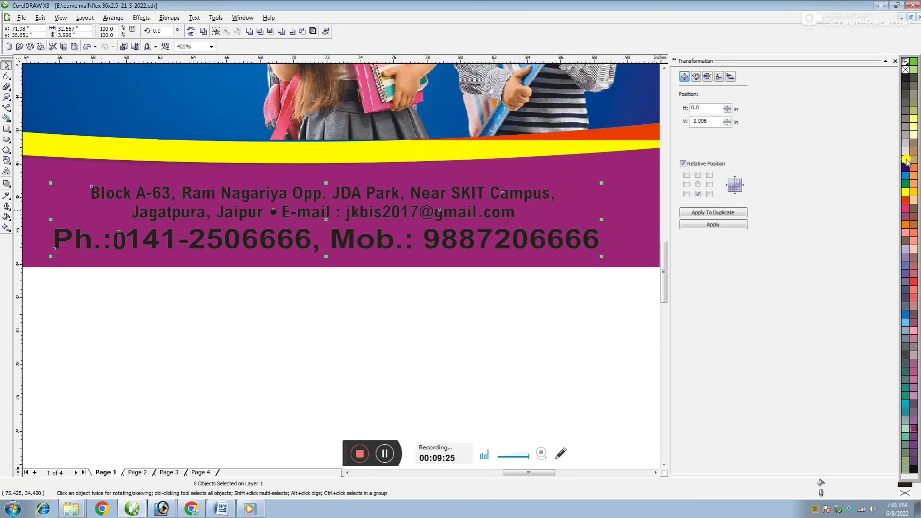
Step: Color the address, e-mail and phone lines in the purple footer white
click(905, 160)
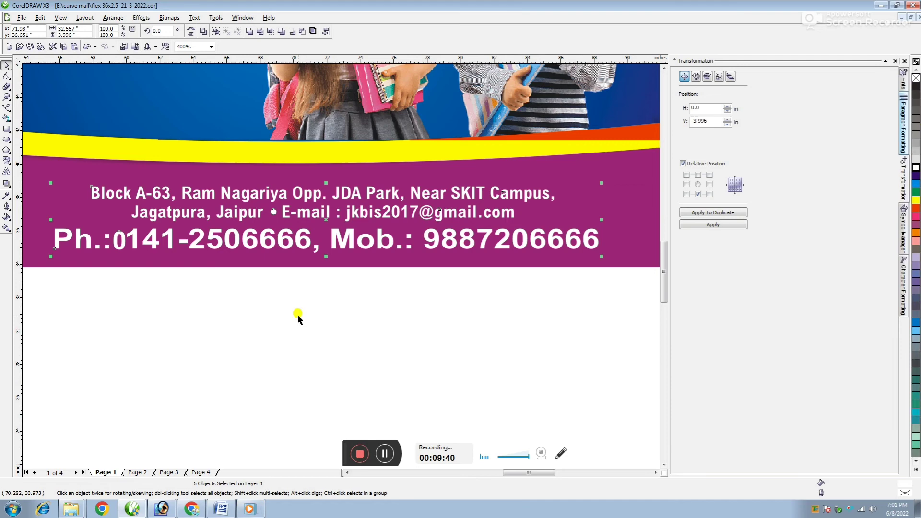
click(298, 314)
scroll(360, 243, down, 2)
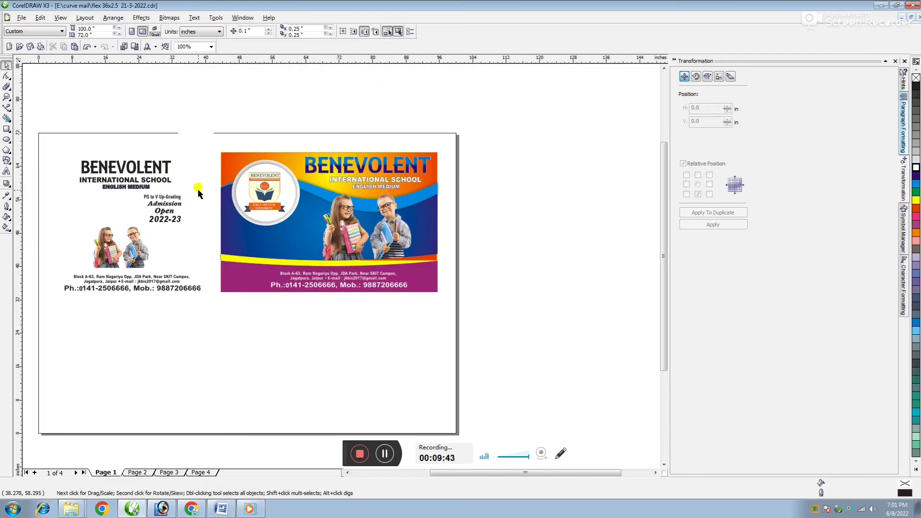
Step: Move the "PG to V Up-Grading Admission Open 2022-23" text block down beside the children's photo outside the banner
drag(199, 191, 130, 238)
drag(152, 199, 171, 238)
scroll(298, 216, up, 1)
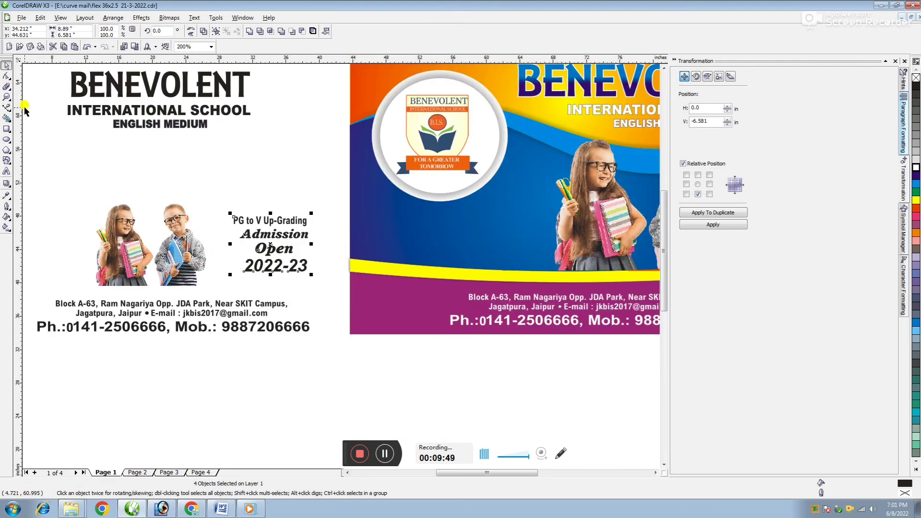
Step: Draw an ellipse about 14.1 by 15 inches over the banner's lower-left corner, widen it to about 16.7 inches and shift it down
click(7, 140)
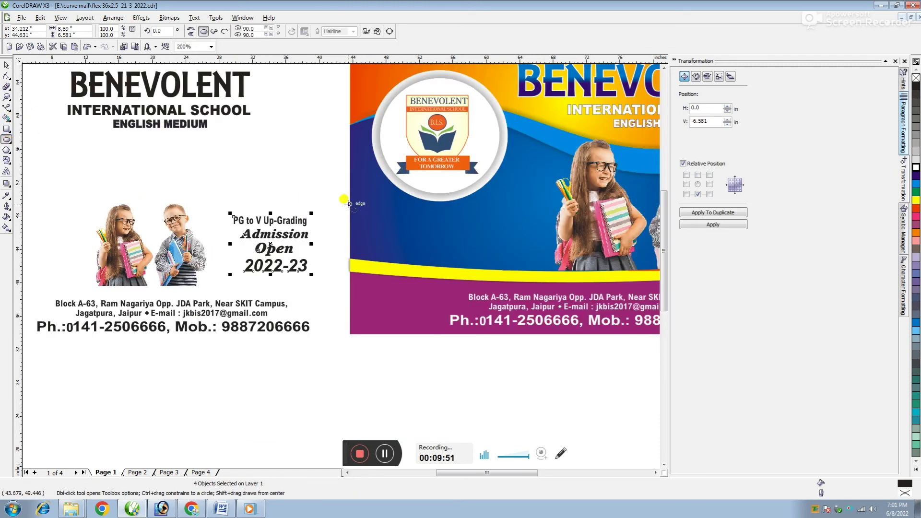
drag(347, 196, 470, 328)
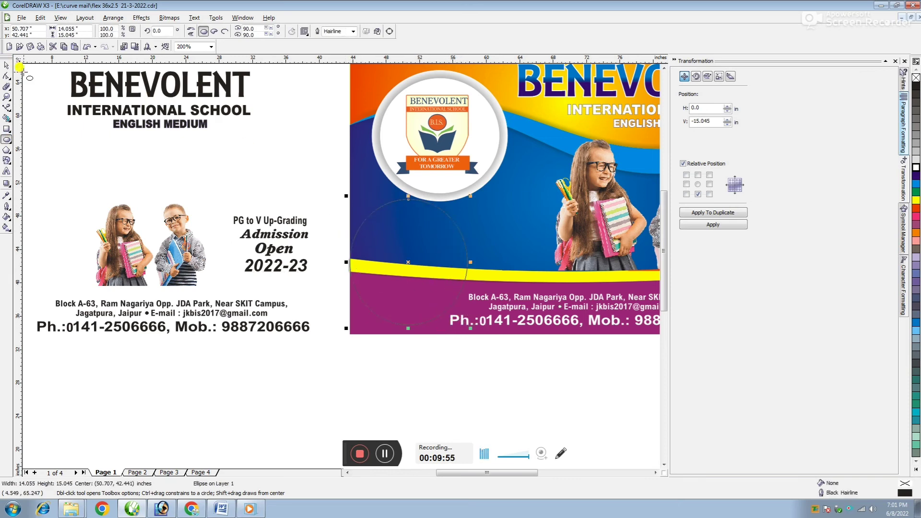
click(7, 65)
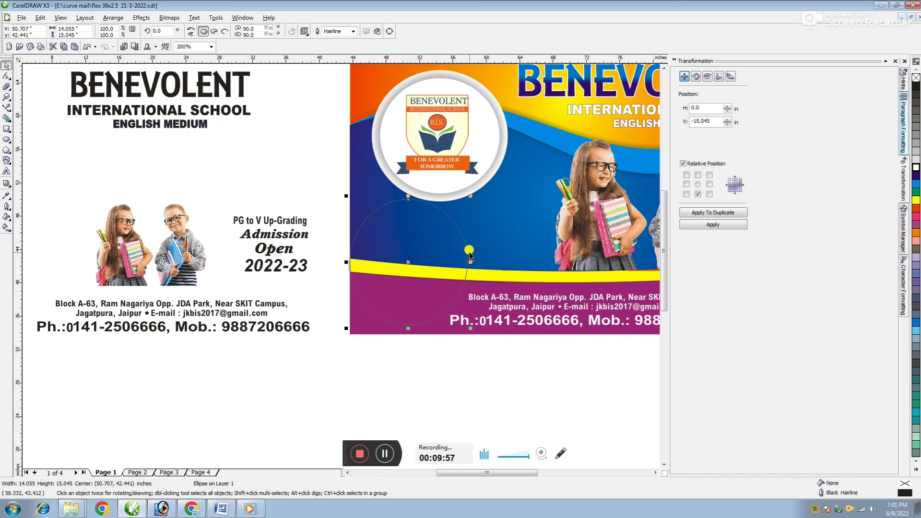
drag(471, 262, 418, 274)
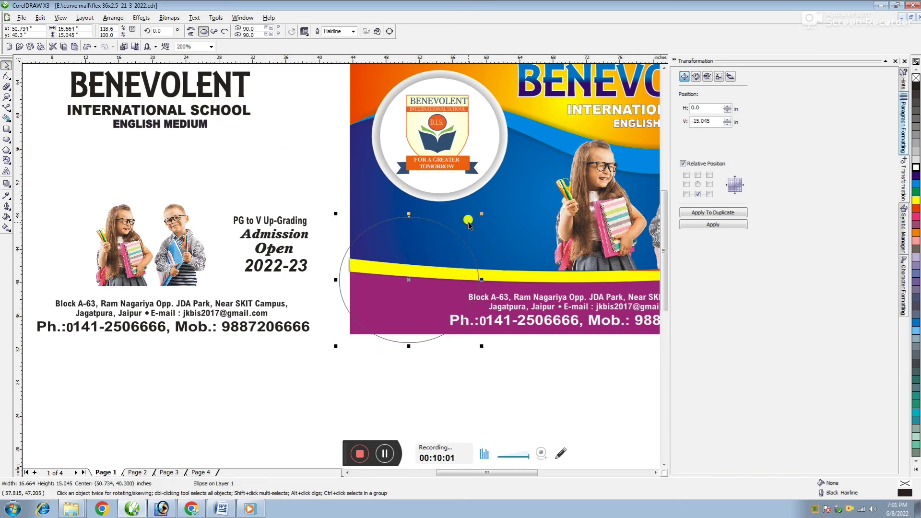
Step: Enlarge the ellipse over the banner's lower-left corner to about 20.1 by 18.1 inches and give the badge's inner white ellipse a straight downward drop shadow
drag(481, 212, 502, 202)
scroll(345, 277, down, 1)
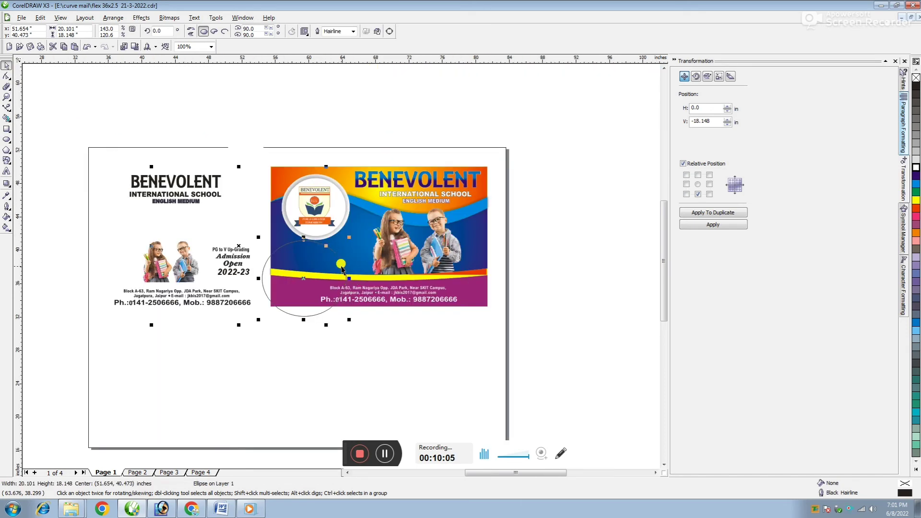
scroll(346, 277, up, 1)
click(6, 183)
drag(331, 118, 331, 261)
click(7, 66)
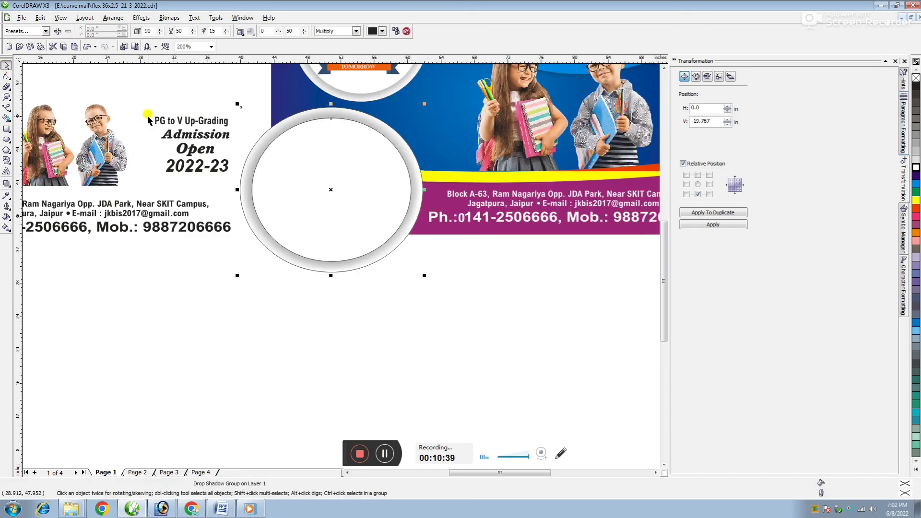
Step: Move the spare children's photo away from the admission text and place a copy of that text block inside the lower-left white ellipse
click(190, 109)
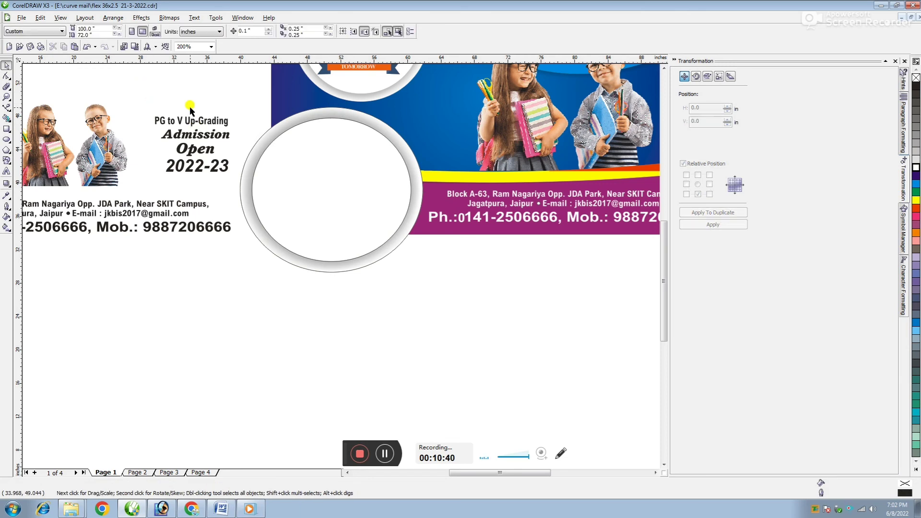
click(144, 98)
drag(138, 106, 74, 91)
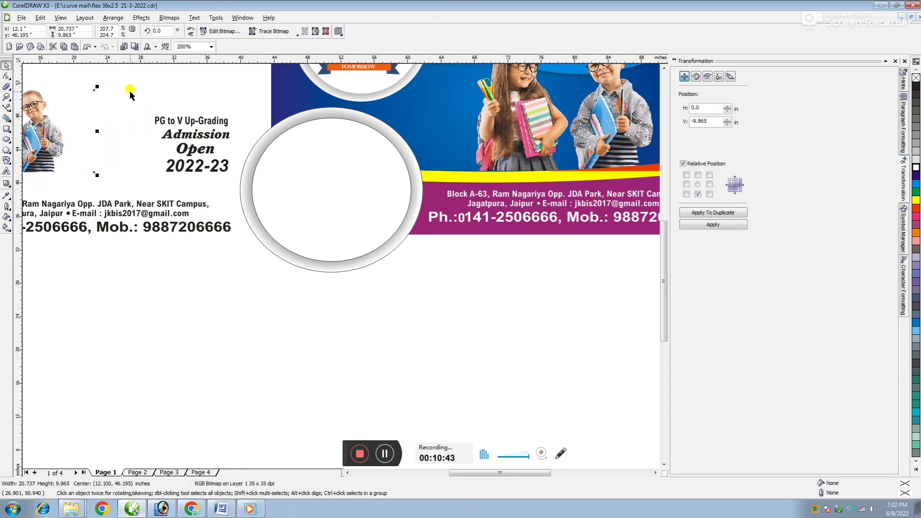
drag(139, 88, 258, 199)
drag(206, 137, 347, 171)
Step: Color the copied admission text orange-red and enlarge it to about 13.6 by 10 inches within the white ellipse
click(913, 208)
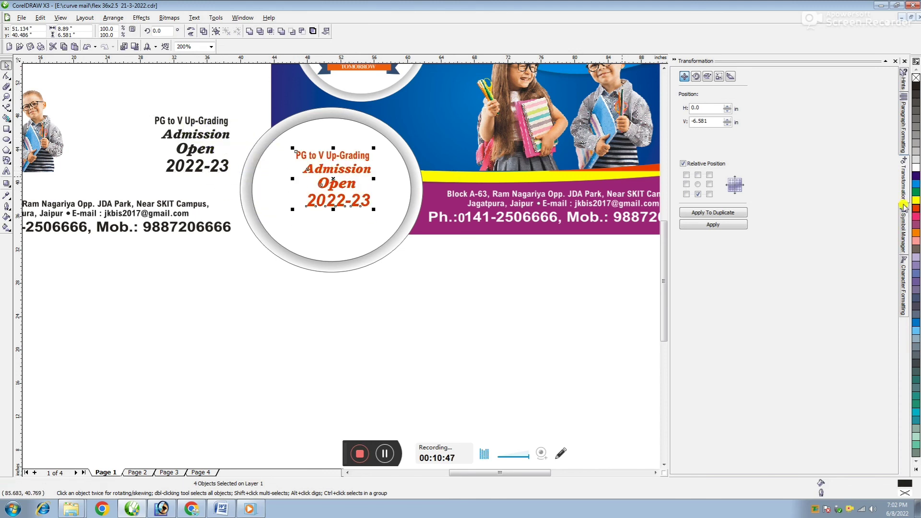
drag(292, 210, 261, 231)
drag(375, 148, 391, 139)
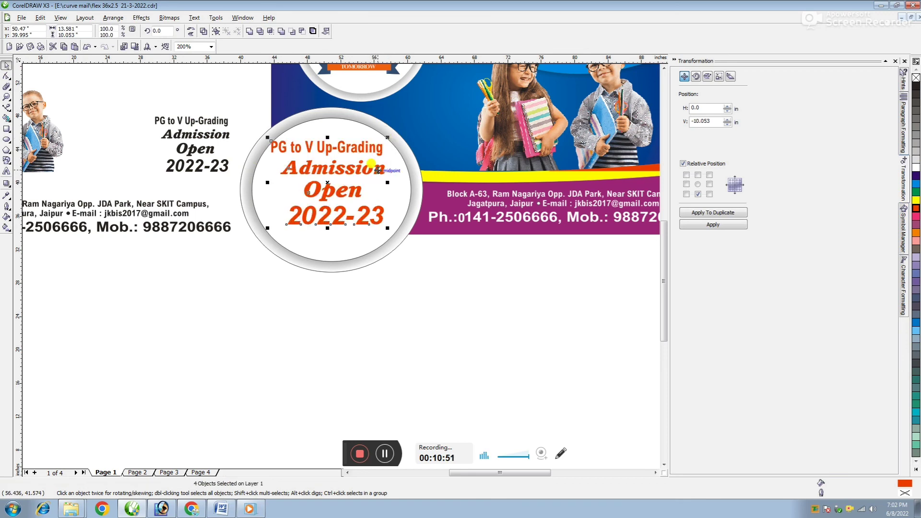
scroll(336, 240, down, 3)
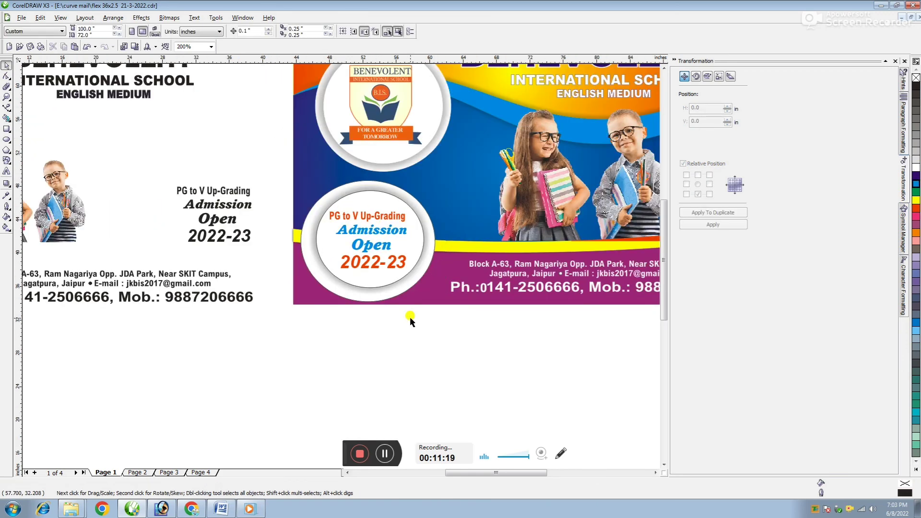
scroll(345, 257, down, 3)
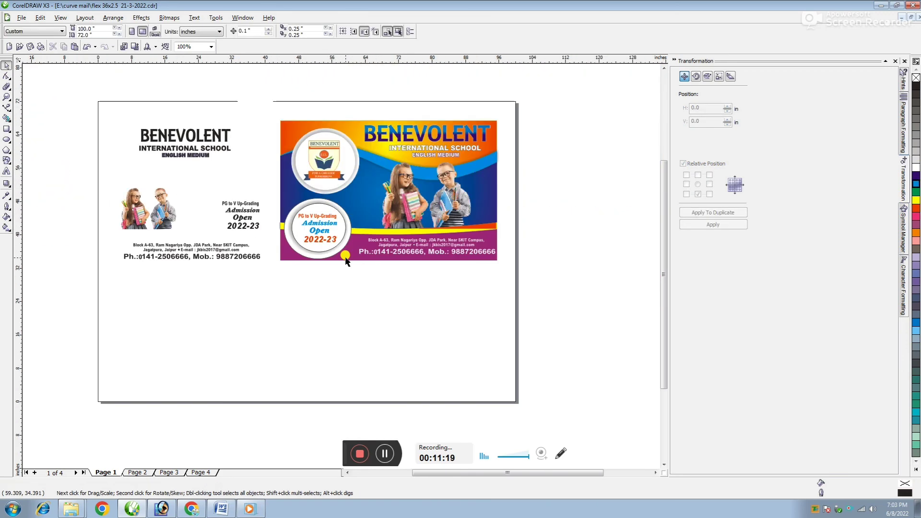
scroll(347, 269, up, 3)
click(440, 281)
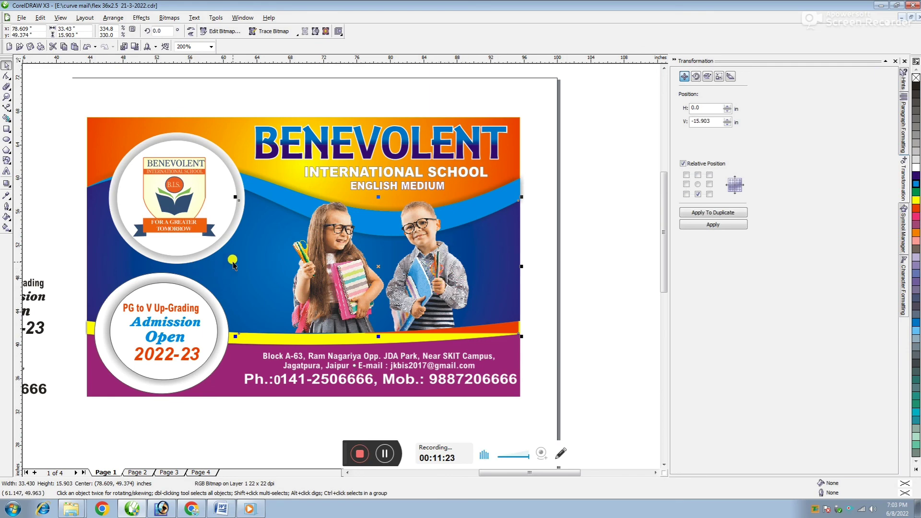
click(46, 220)
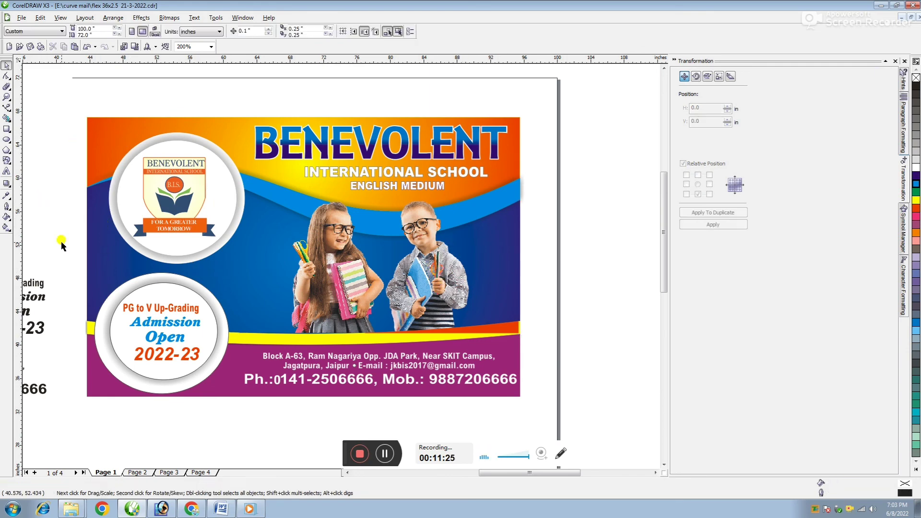
Step: Delete the leftover school name, children's photo, admission text and contact lines beside the banner
key(F3)
drag(159, 176, 349, 385)
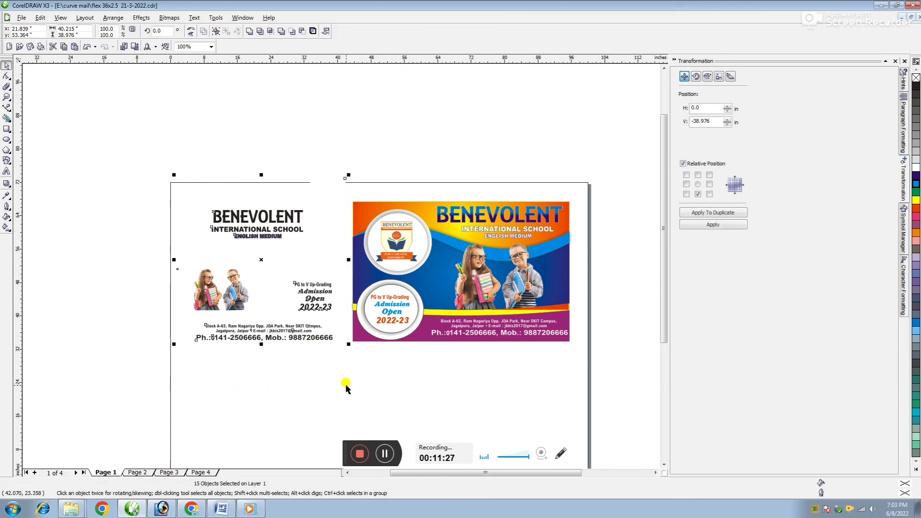
key(Delete)
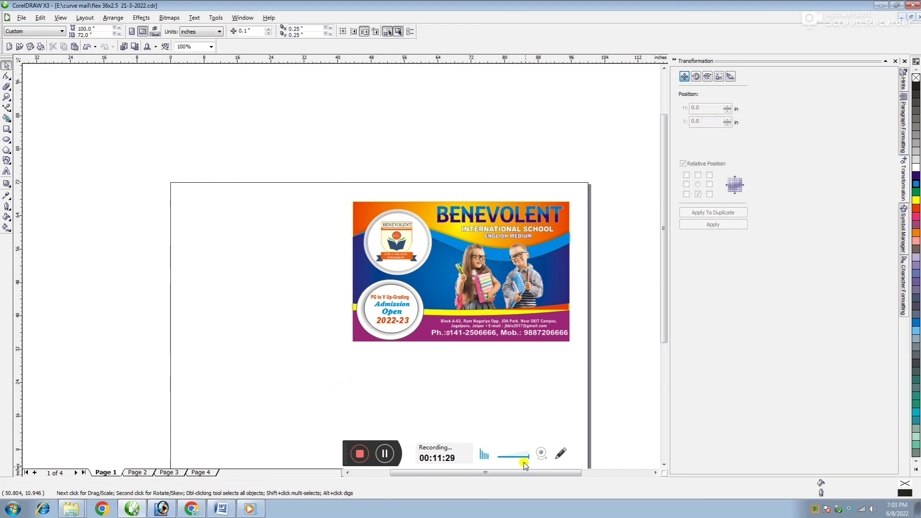
Step: Select all objects of the banner and inspect the complete layout up close and as a whole
scroll(525, 466, up, 1)
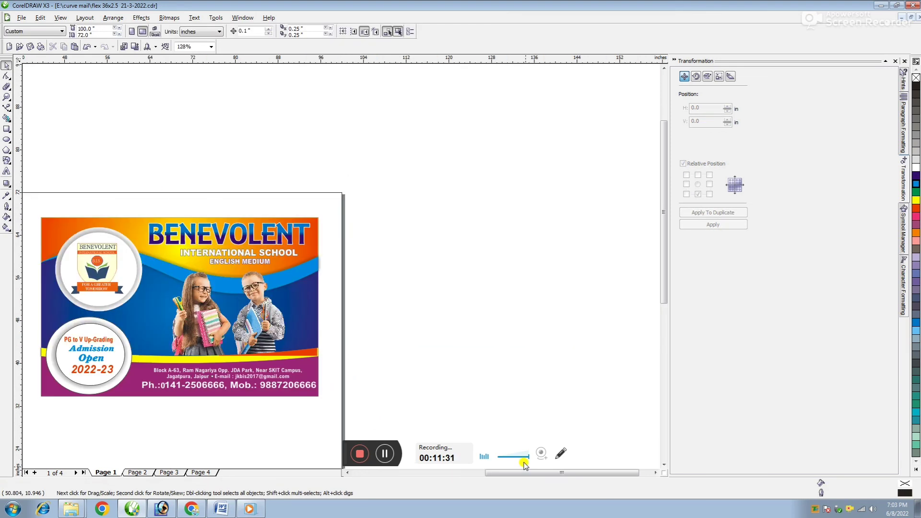
click(411, 297)
scroll(411, 296, down, 5)
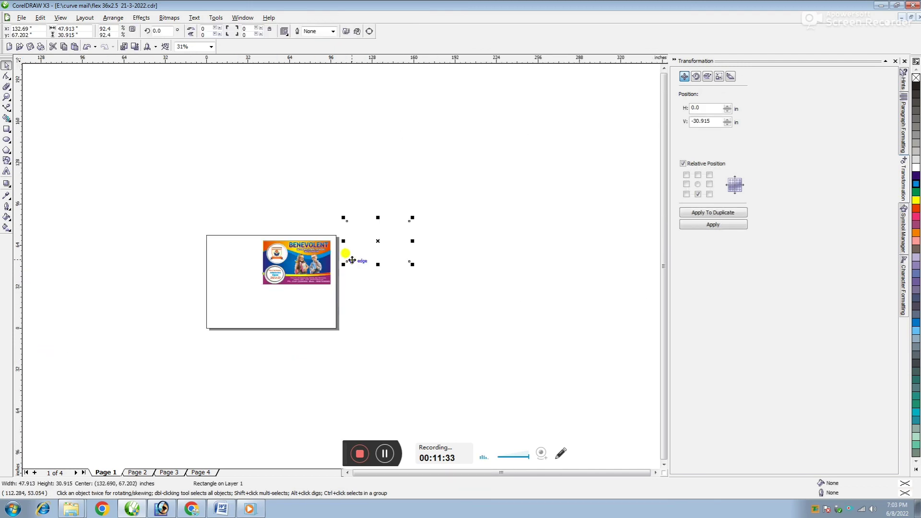
drag(379, 205, 249, 312)
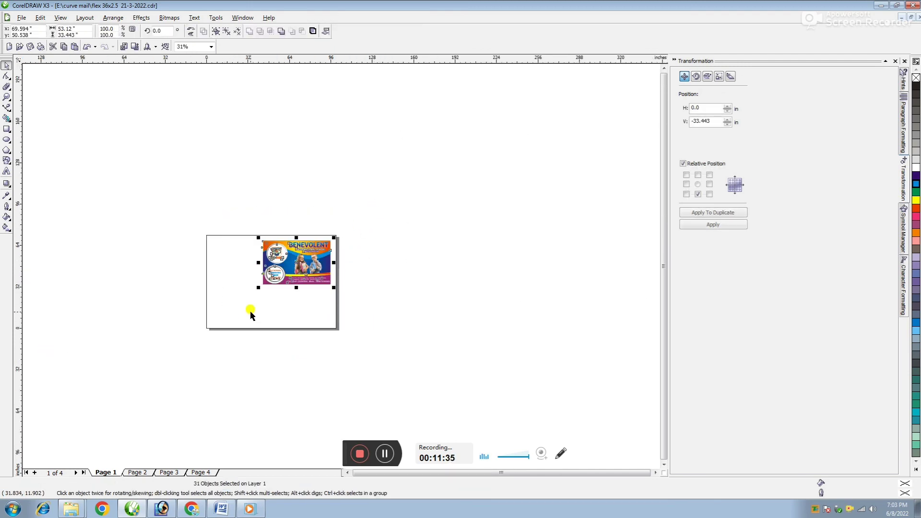
key(shift+F2)
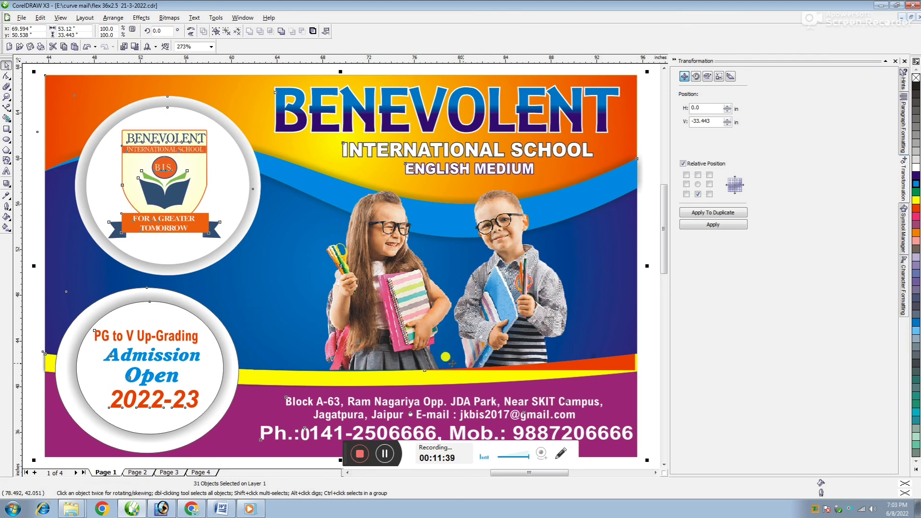
scroll(500, 171, down, 2)
drag(516, 102, 40, 368)
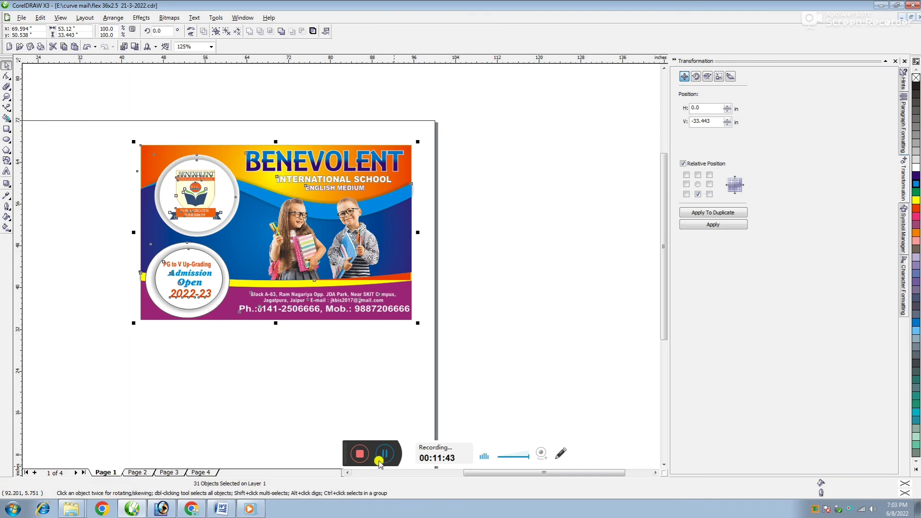